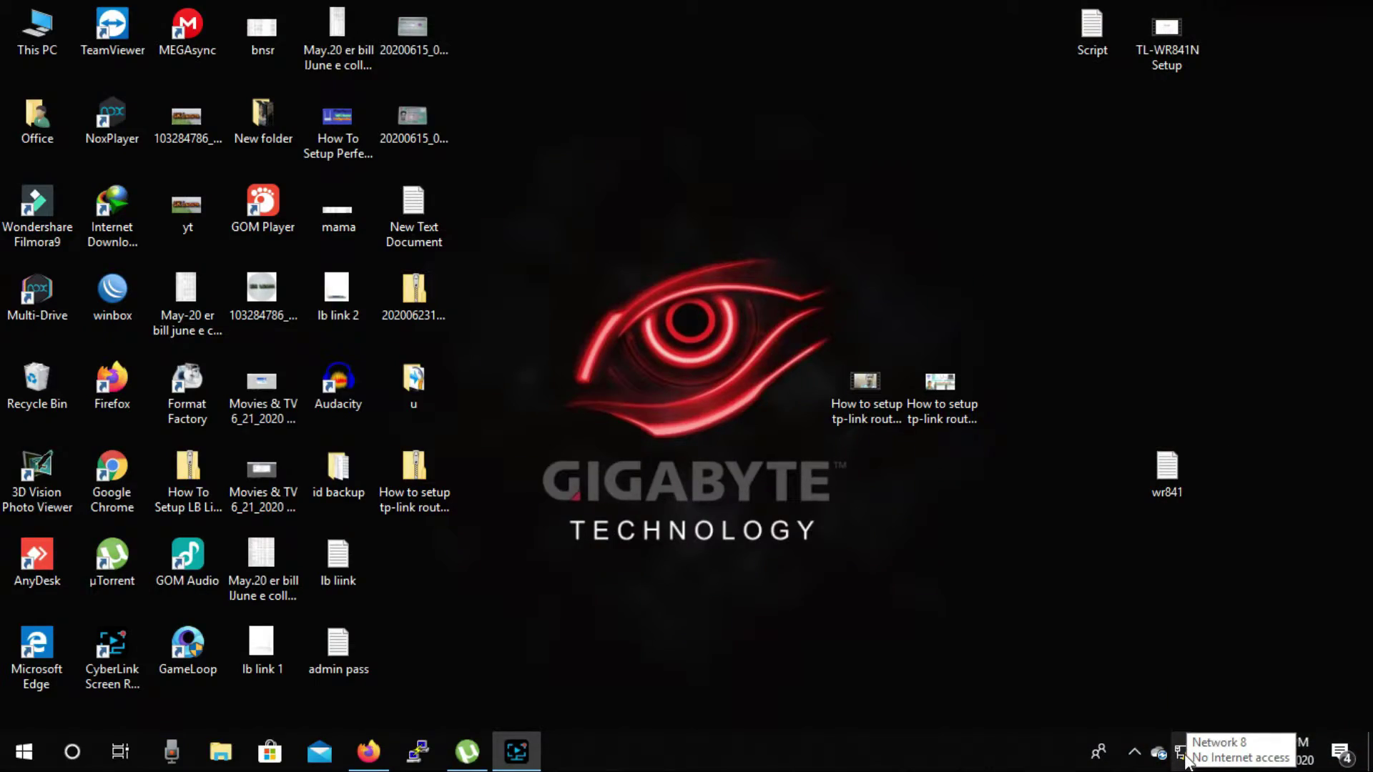
# Step: Open Network 8's Ethernet properties in Windows Settings to see IPv4 192.168.1.110 and DNS 192.168.1.1
pyautogui.click(1183, 757)
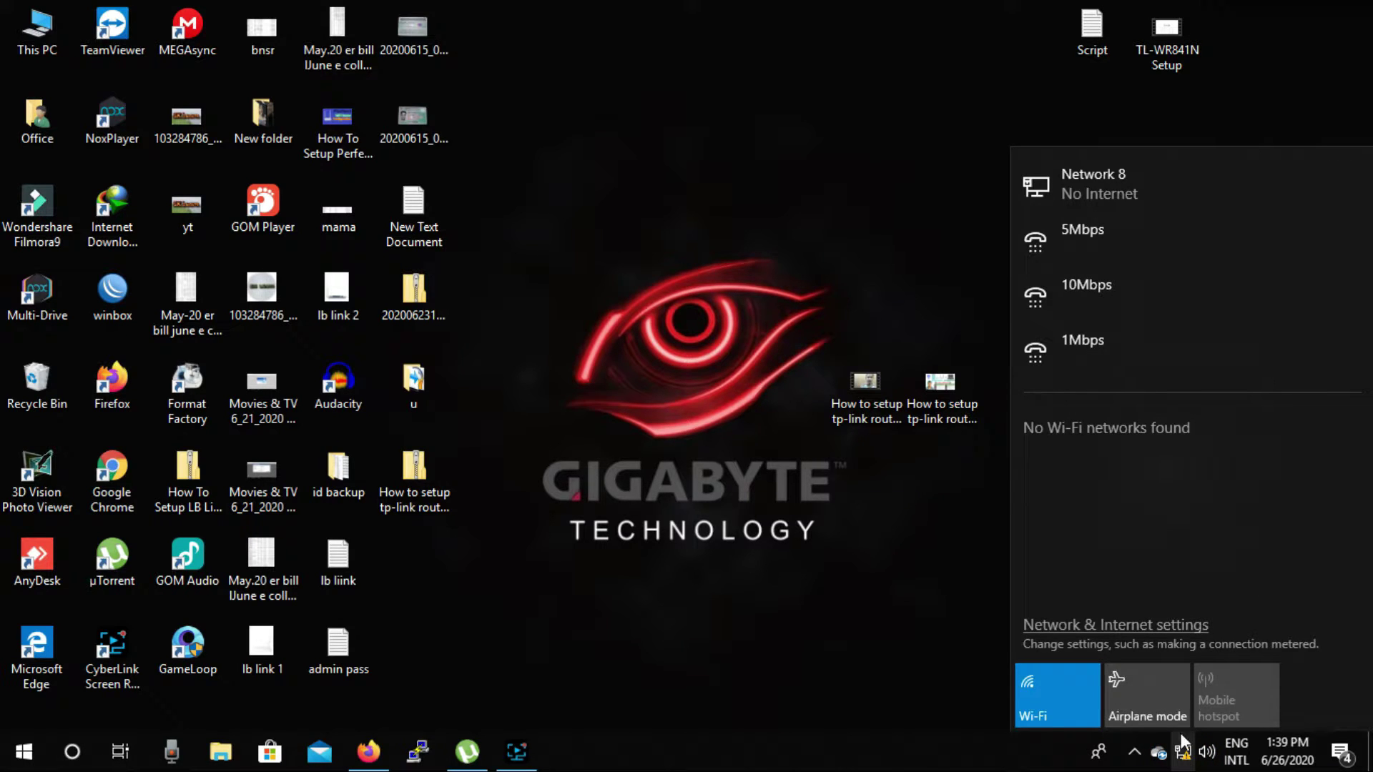
pyautogui.click(1121, 625)
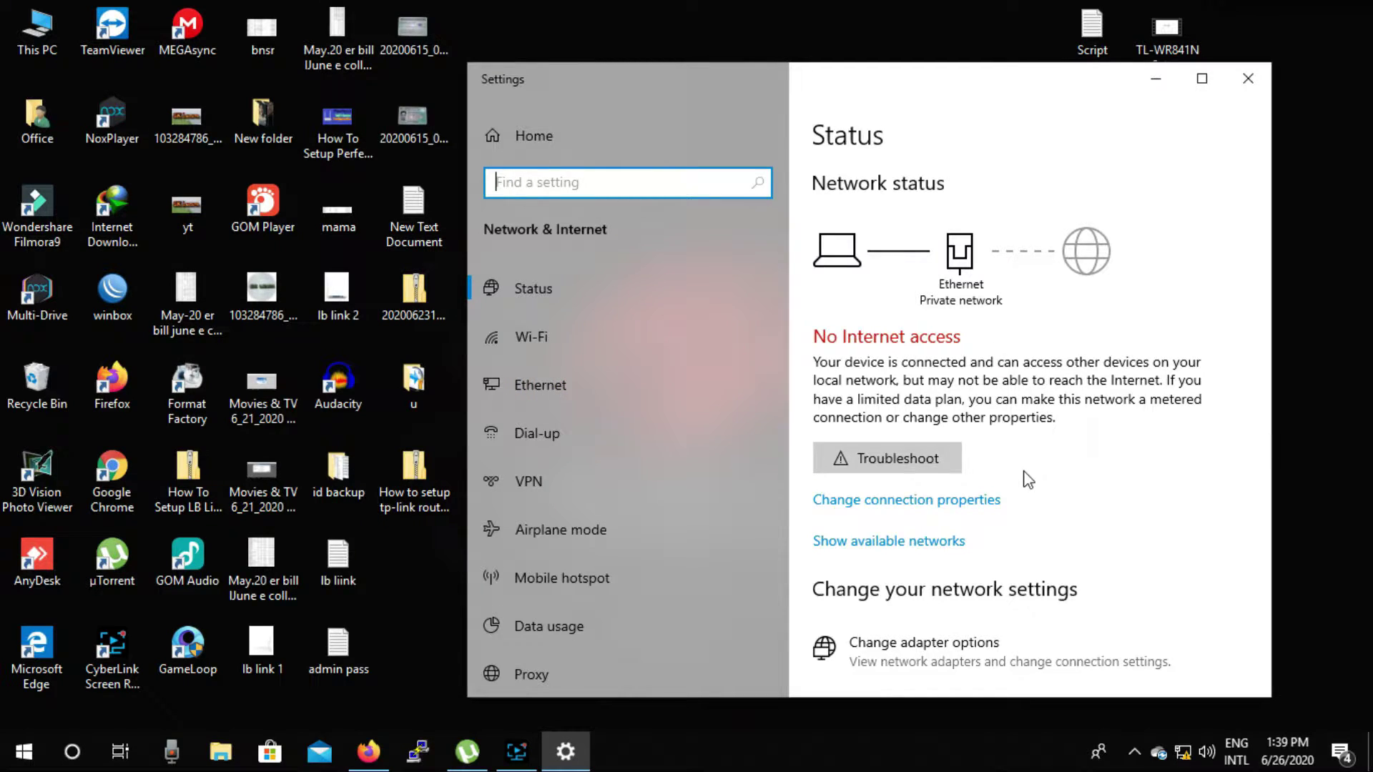
pyautogui.click(520, 386)
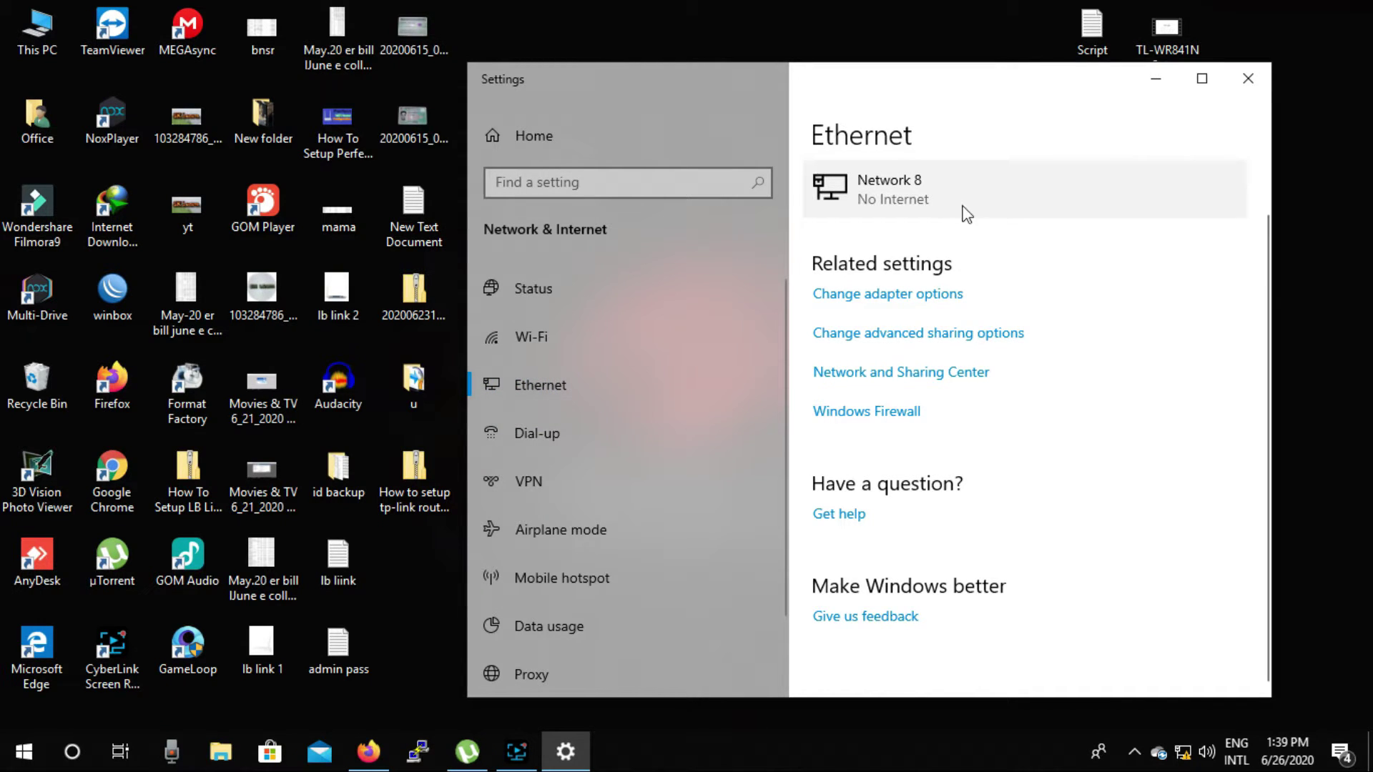
pyautogui.click(933, 195)
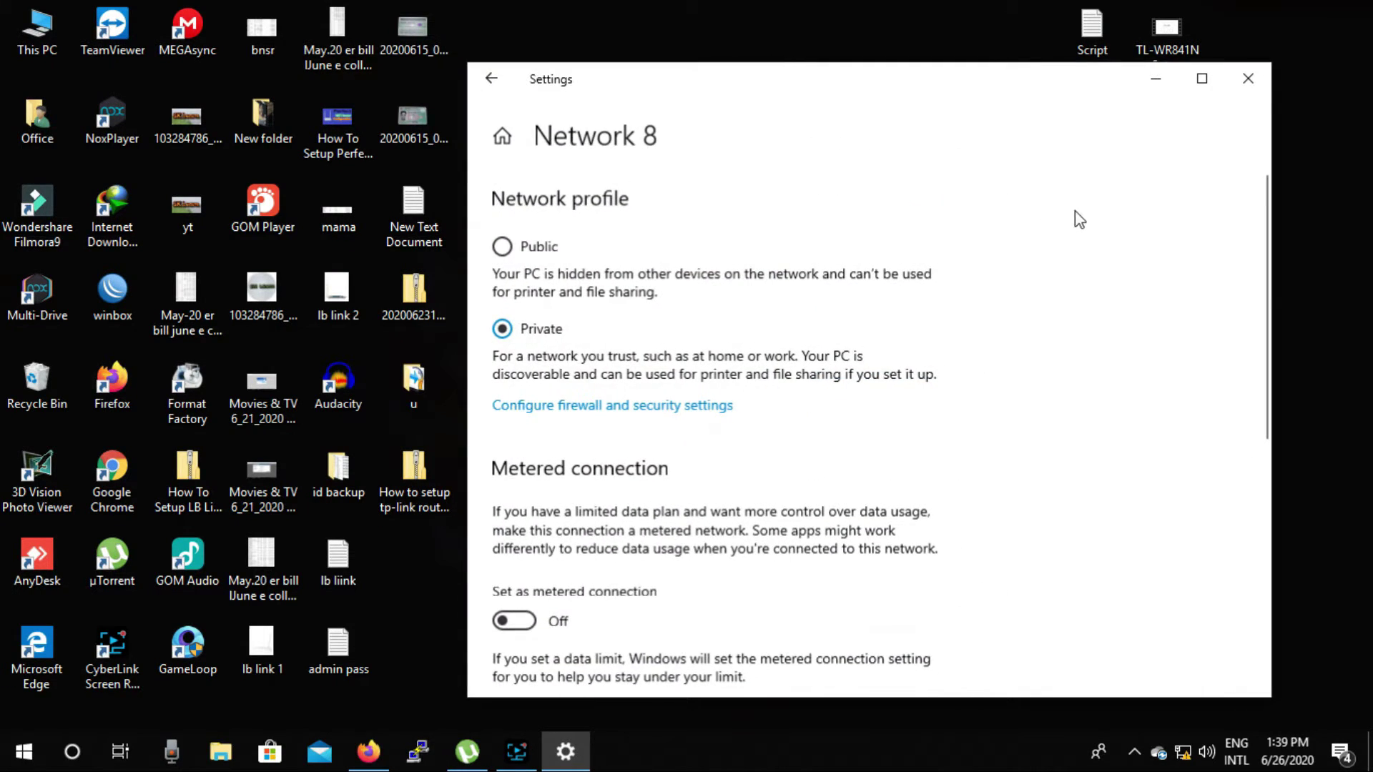
pyautogui.scroll(-3, 943, 266)
pyautogui.scroll(-5, 944, 279)
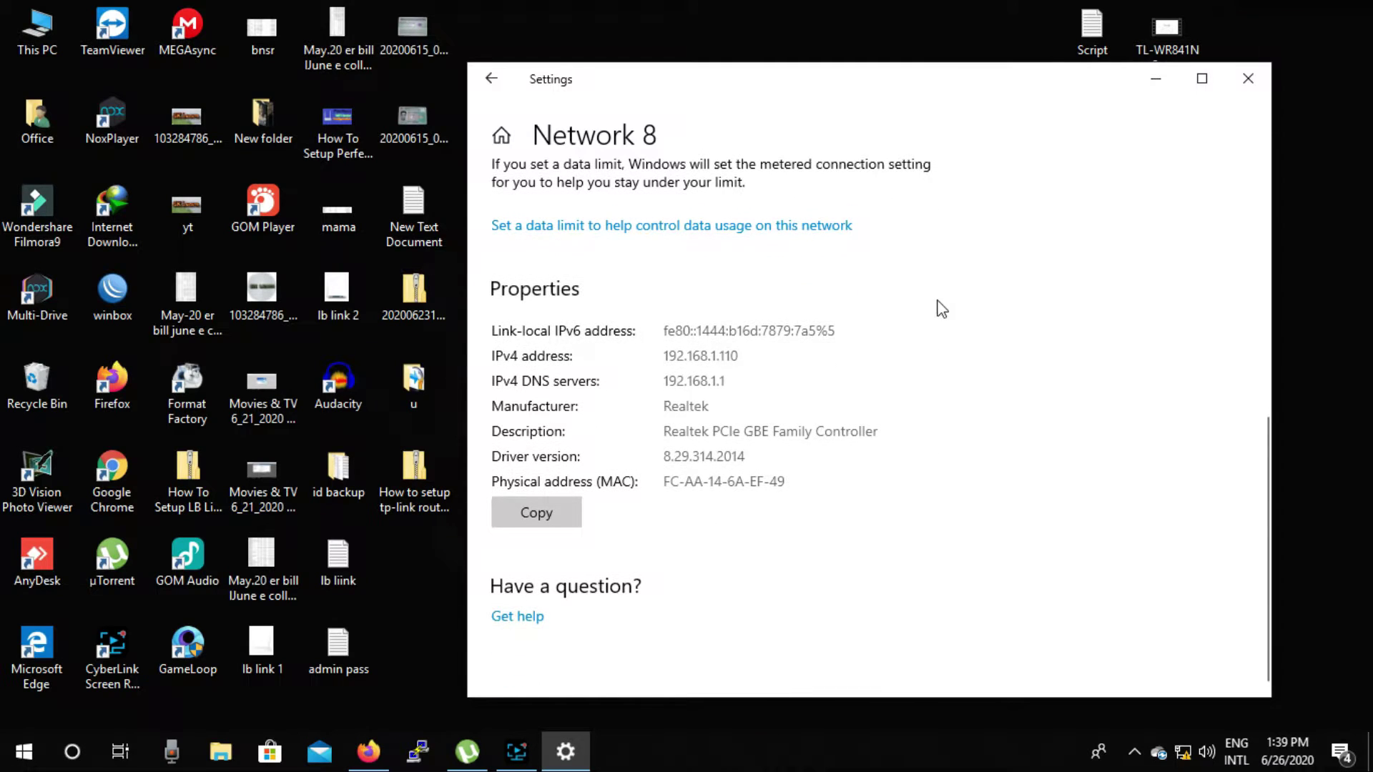
pyautogui.click(734, 383)
pyautogui.click(727, 381)
# Step: Load the router admin page at 192.168.1.1 in Firefox
pyautogui.click(365, 763)
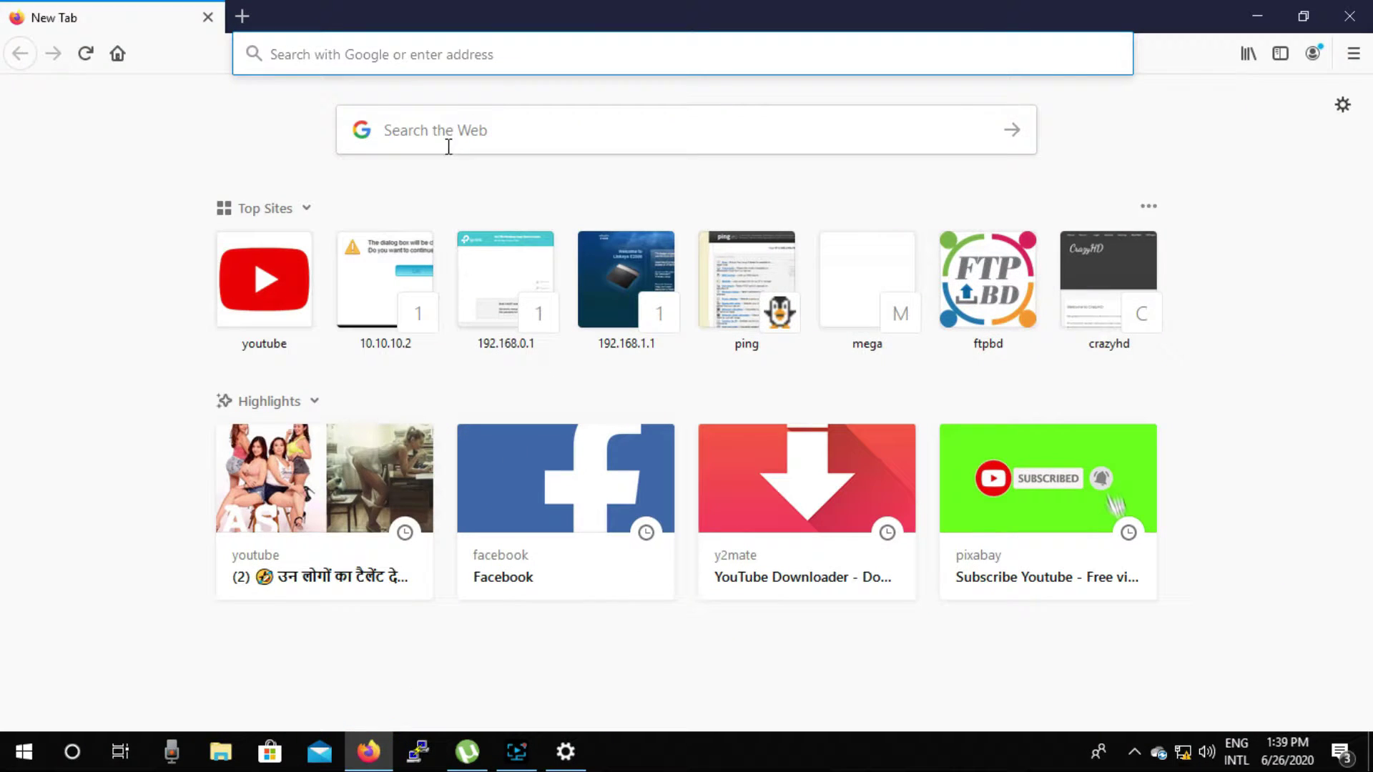
pyautogui.click(417, 56)
pyautogui.click(842, 43)
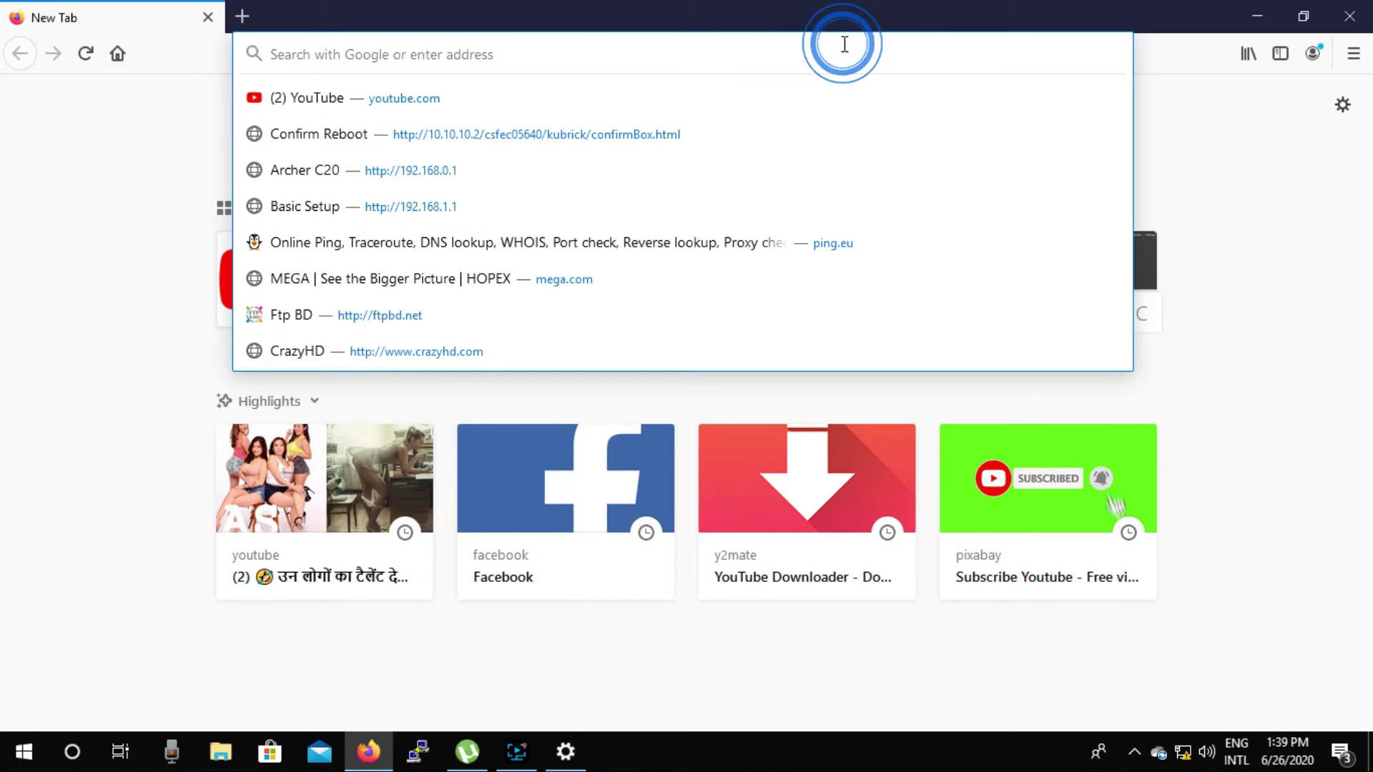
pyautogui.write('192.16')
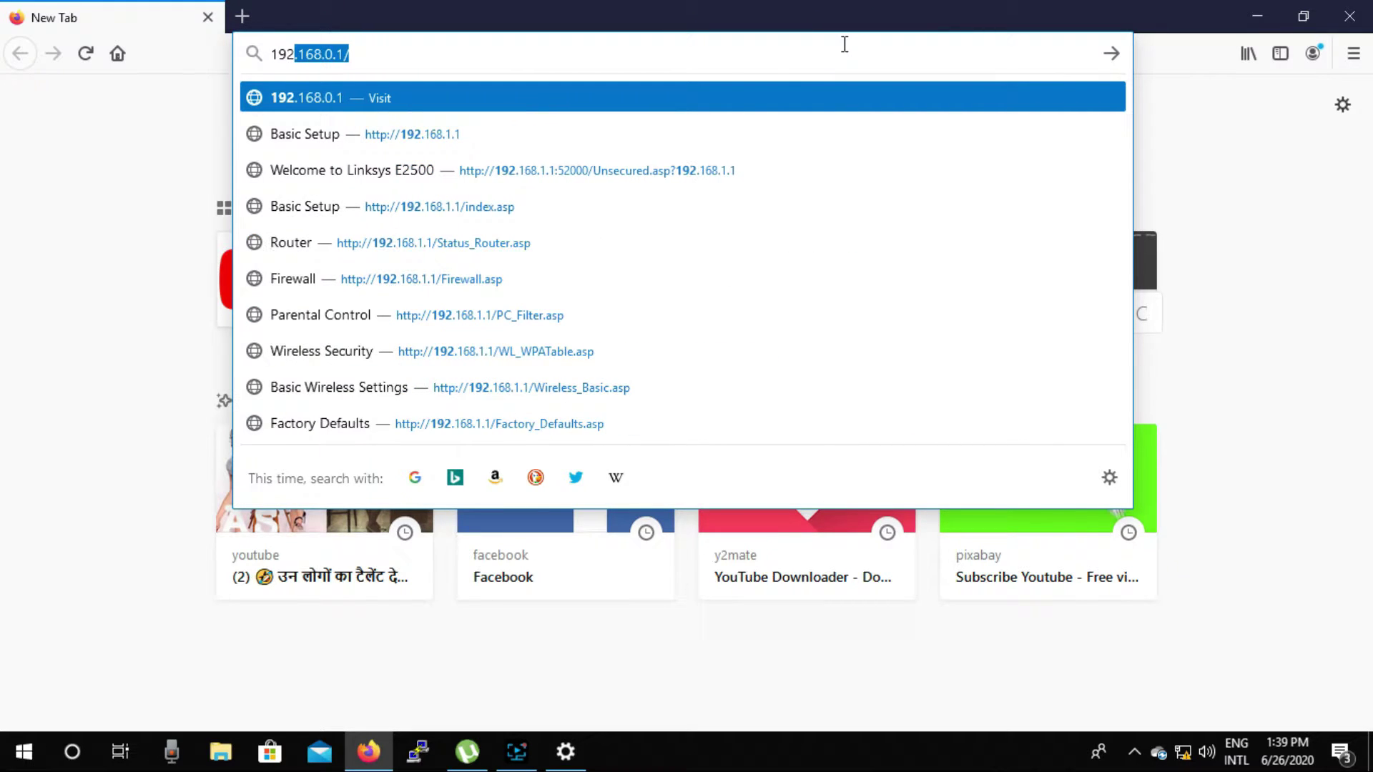
pyautogui.write('8.')
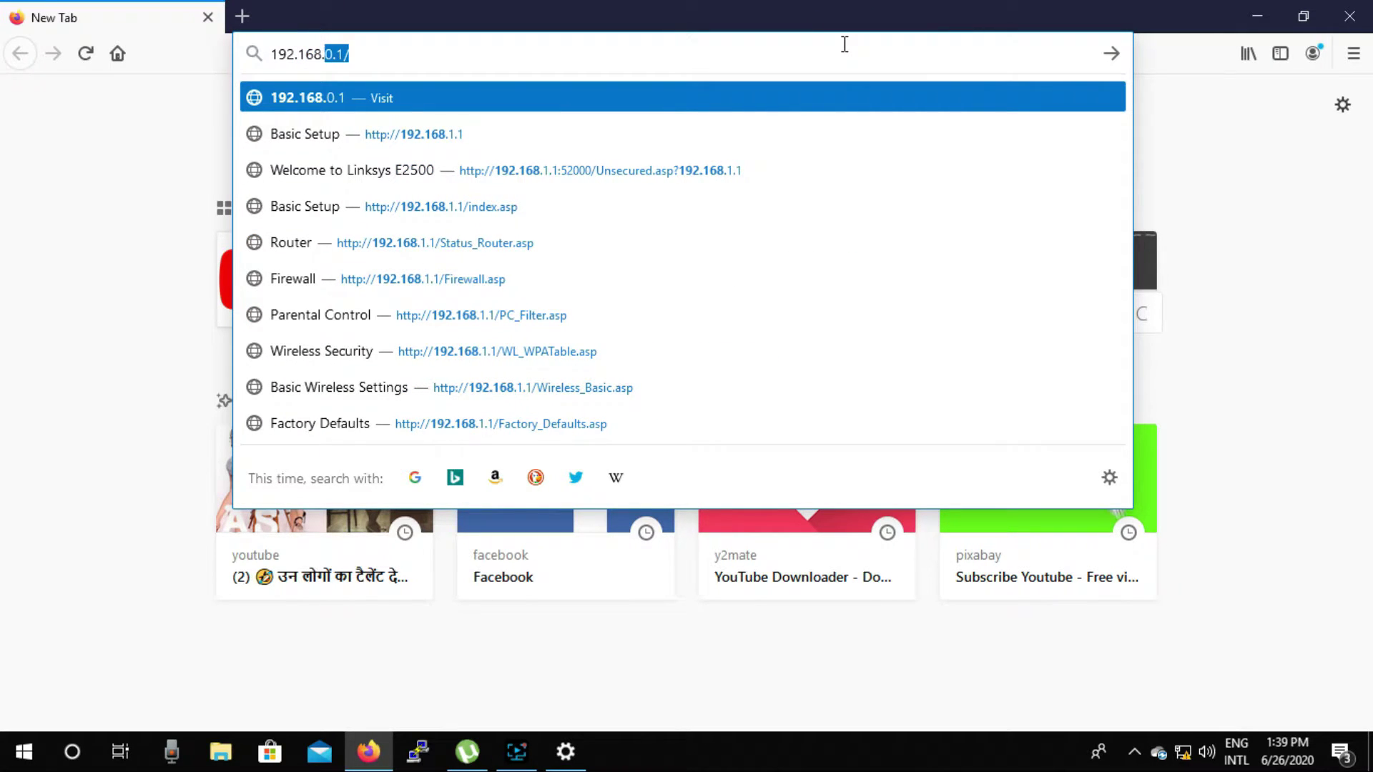
pyautogui.write('1.1')
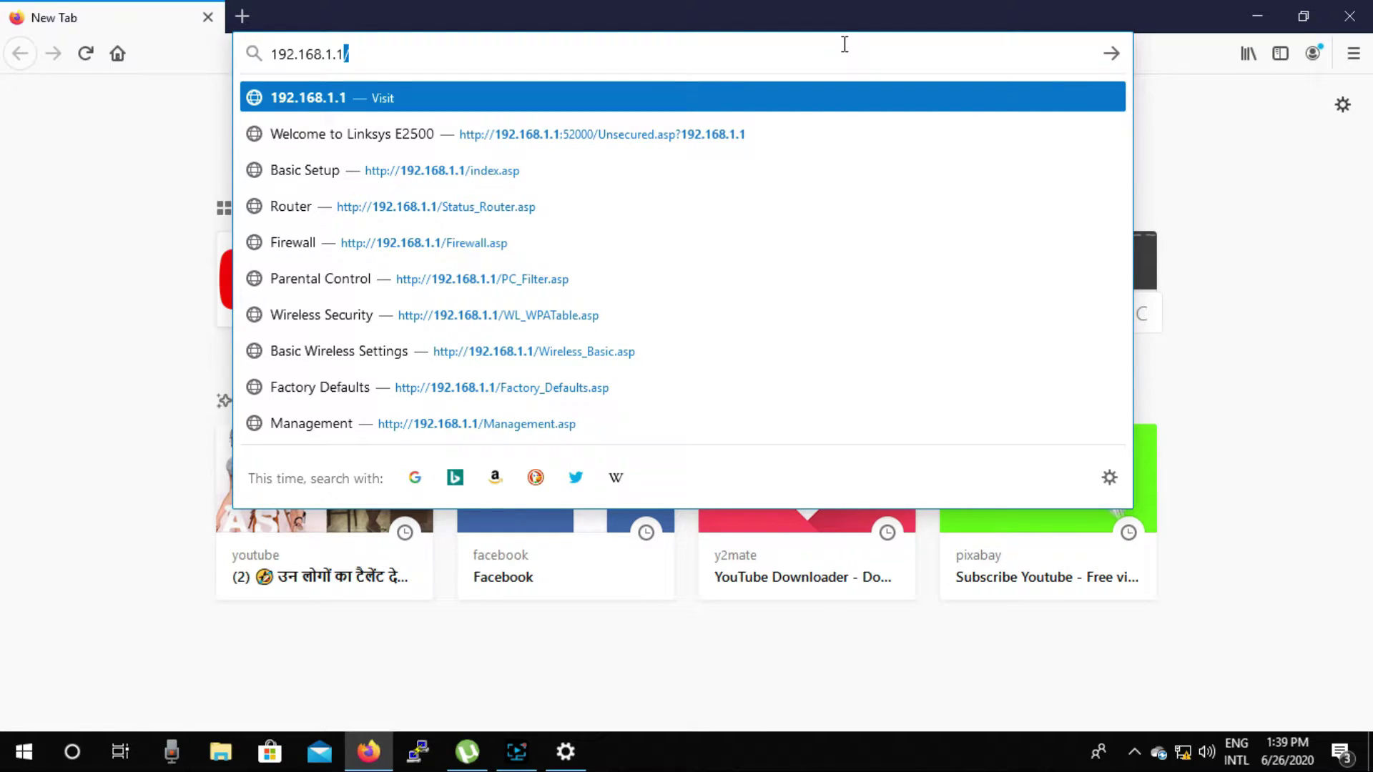
pyautogui.press('Return')
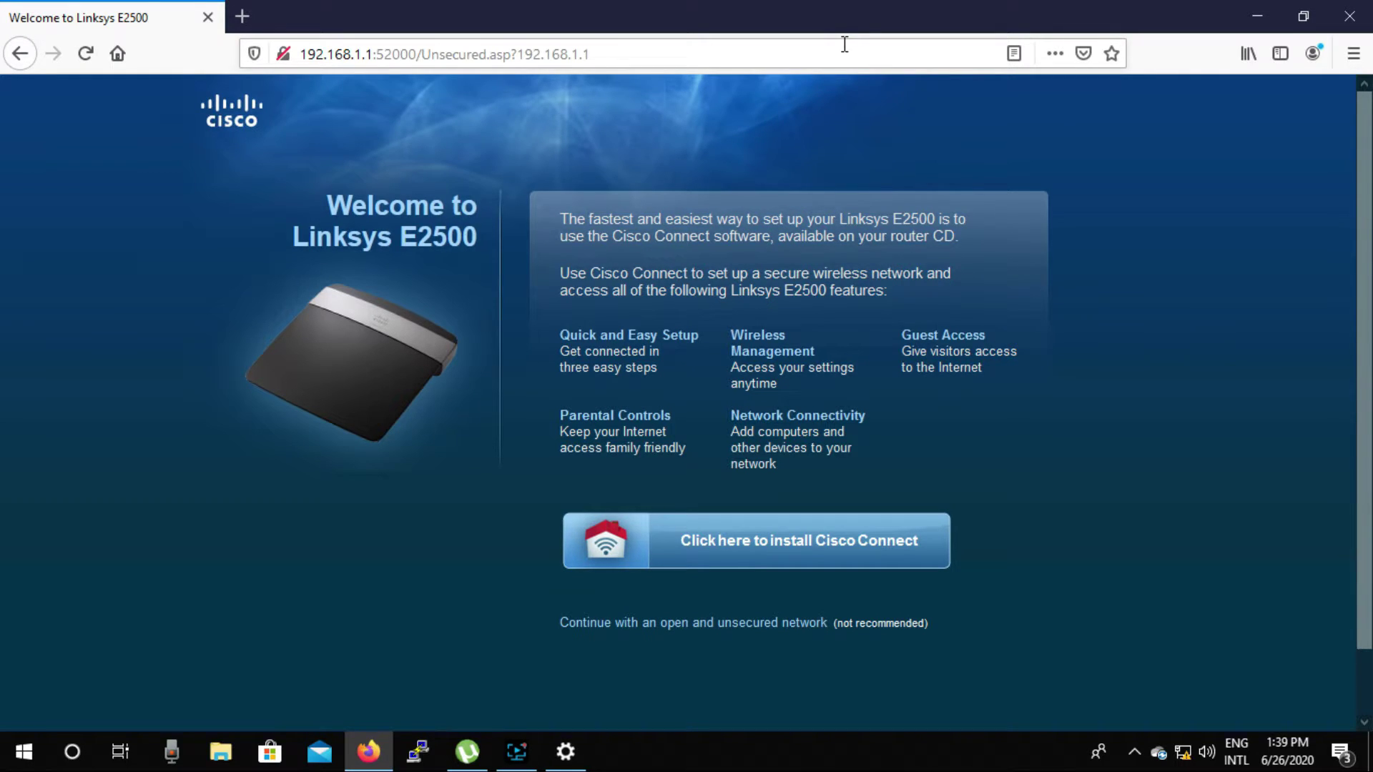
# Step: Dismiss the open-network and advanced-utility warnings, ticking 'I understand' and 'Do not show me this again'
pyautogui.click(613, 636)
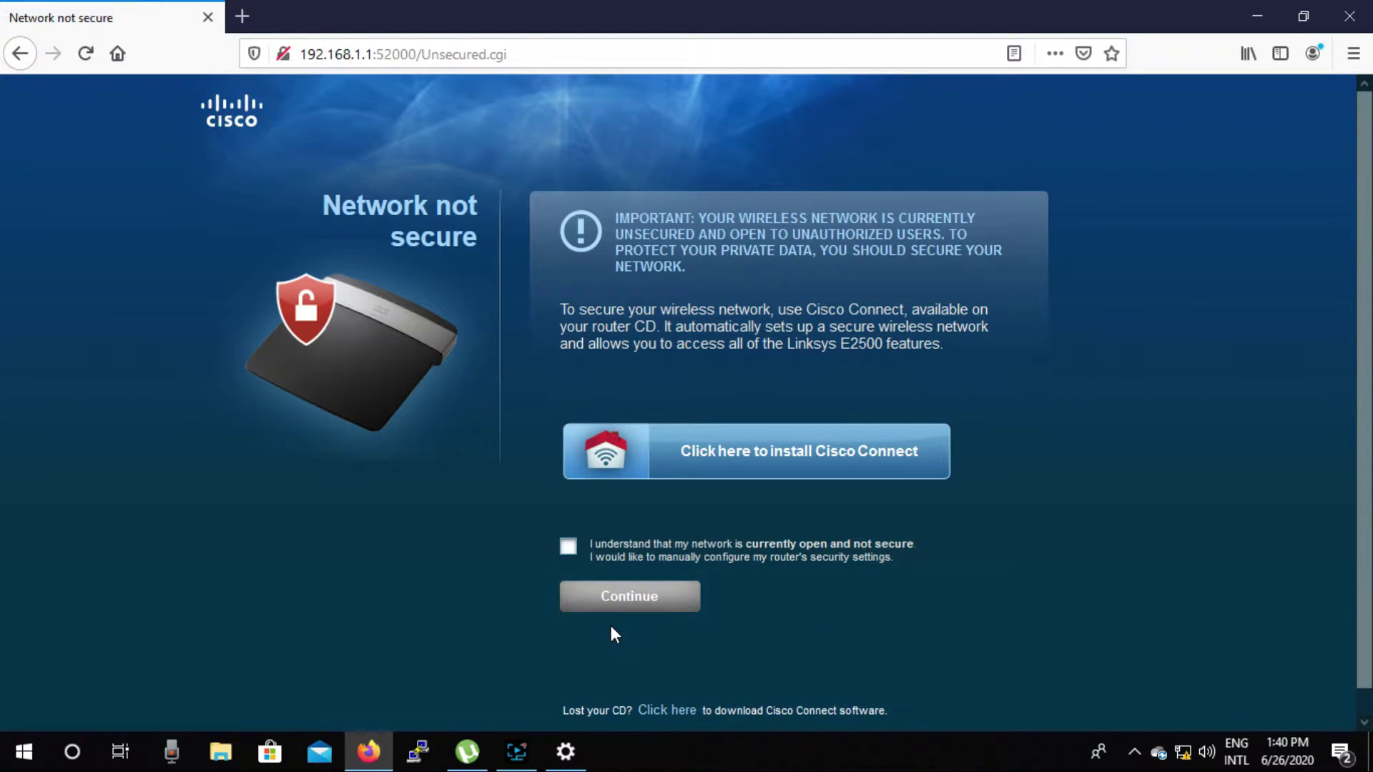
pyautogui.click(576, 555)
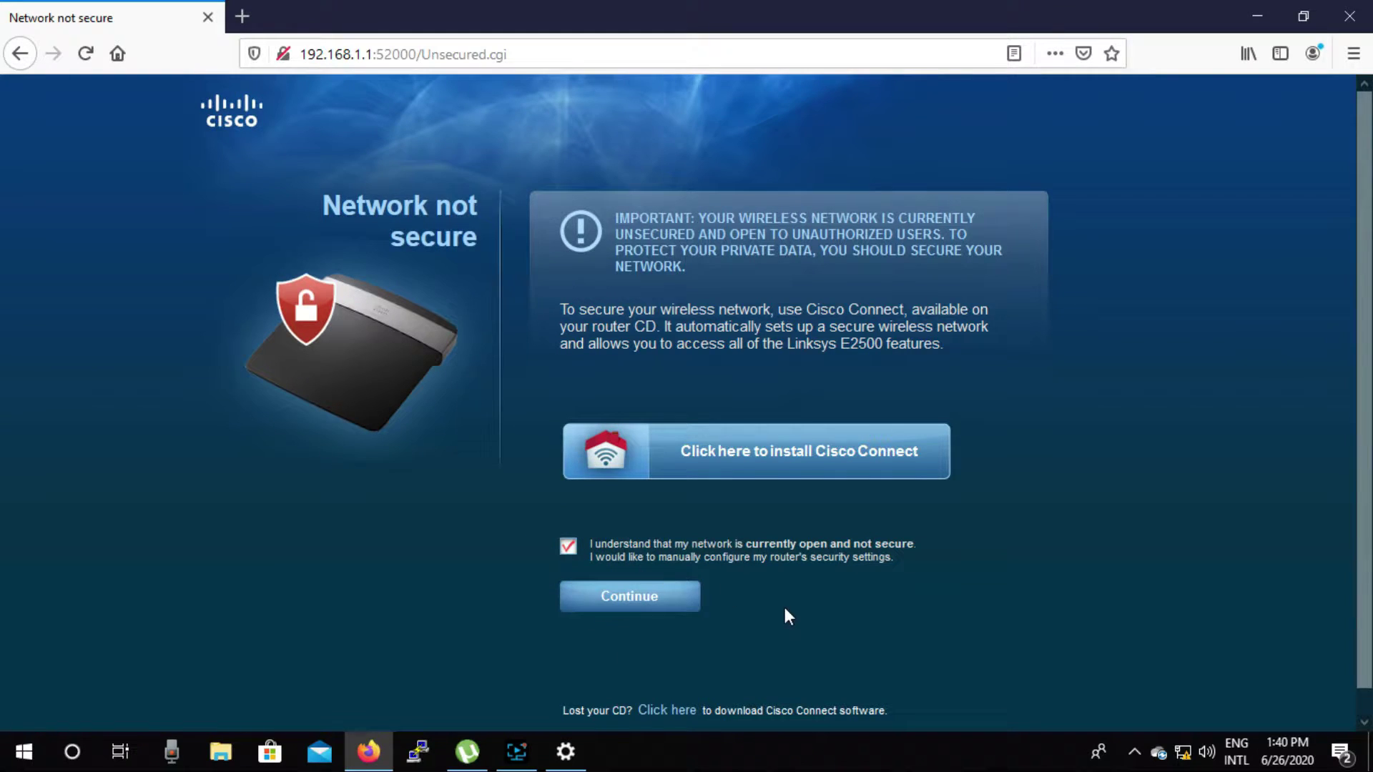
pyautogui.click(610, 613)
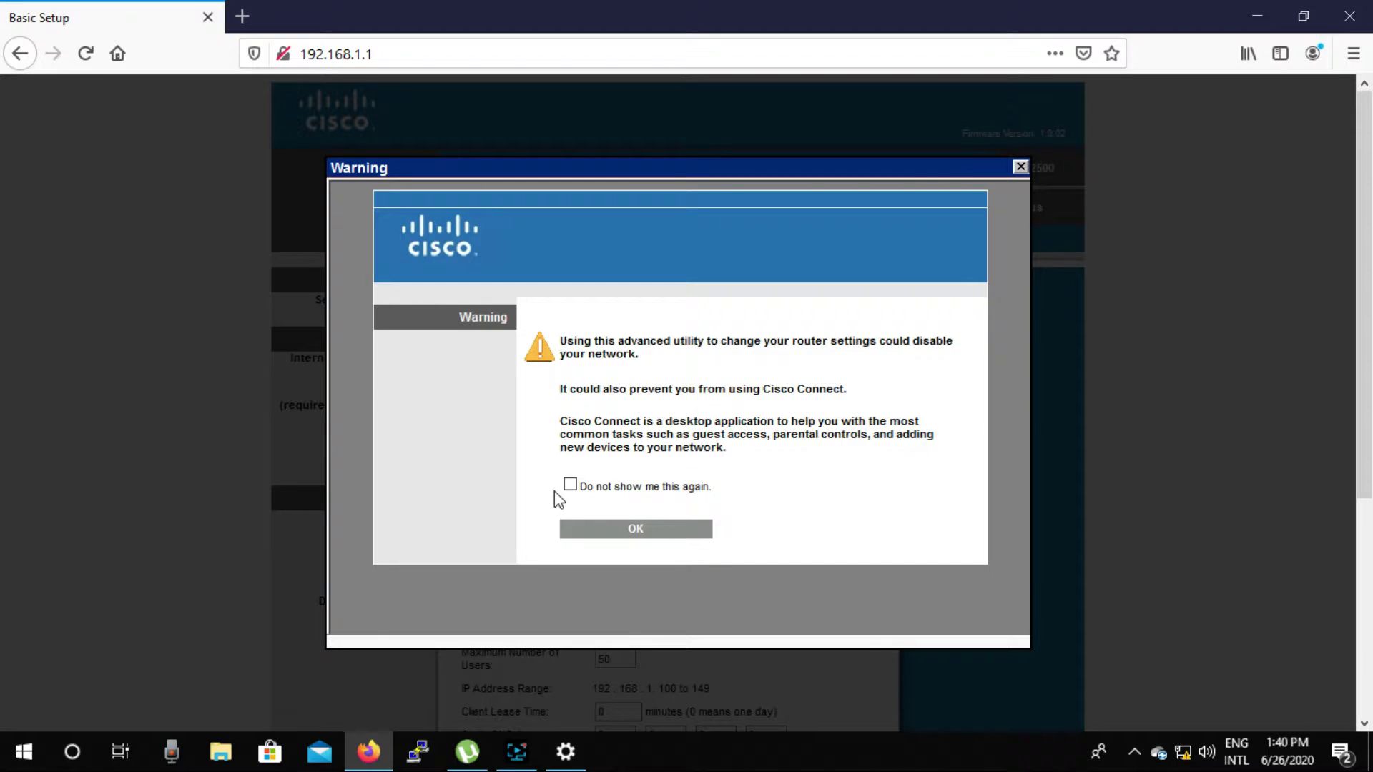
pyautogui.click(570, 486)
pyautogui.click(616, 529)
pyautogui.click(636, 529)
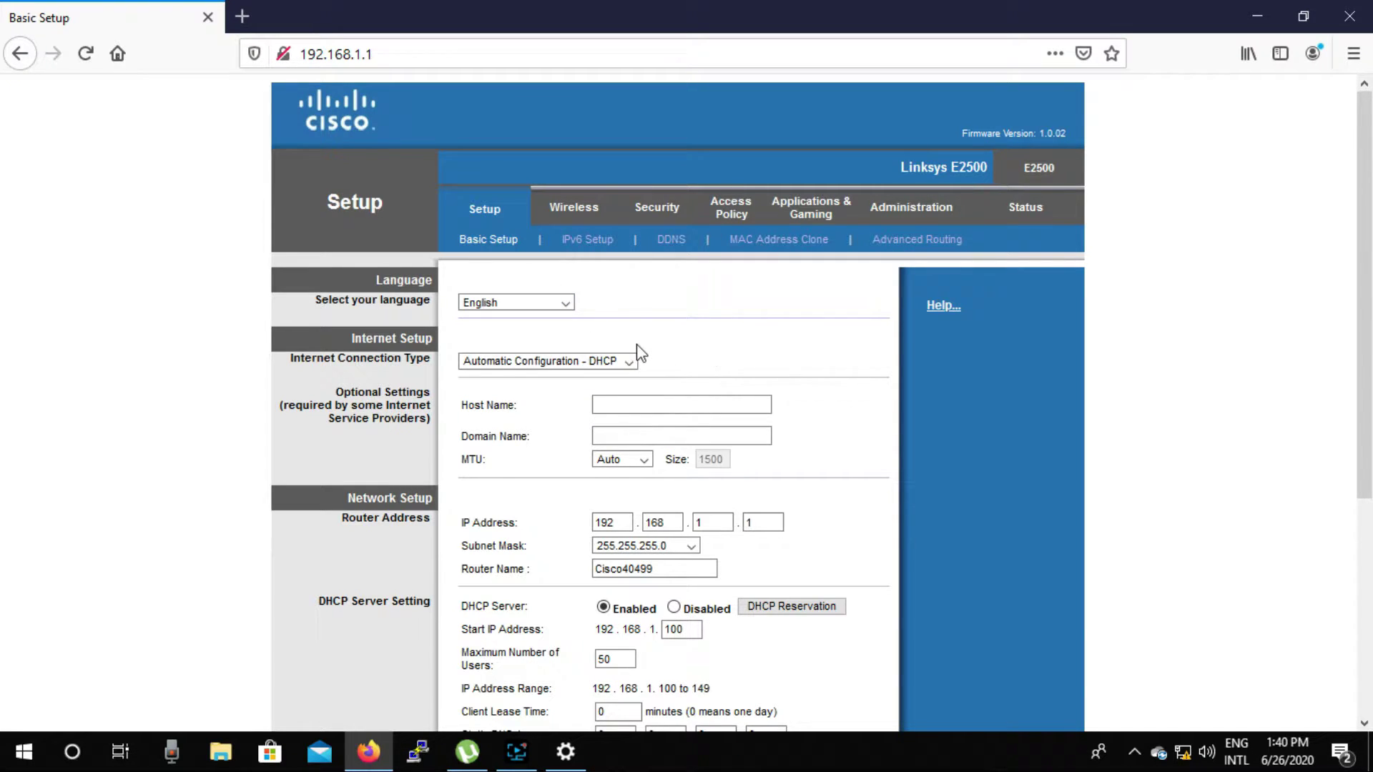
# Step: Set Internet Connection Type to PPPoE and enter the ISP account username and password
pyautogui.click(631, 361)
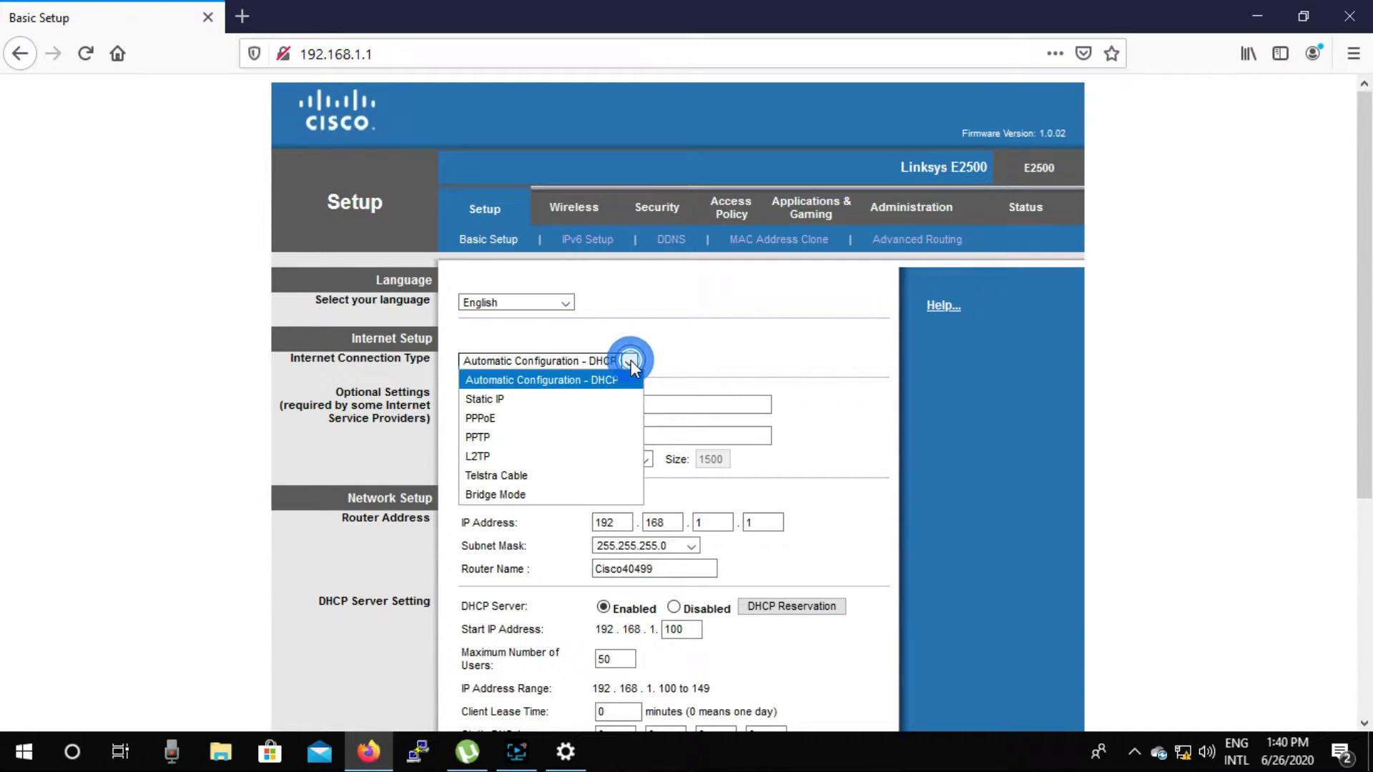
pyautogui.click(496, 420)
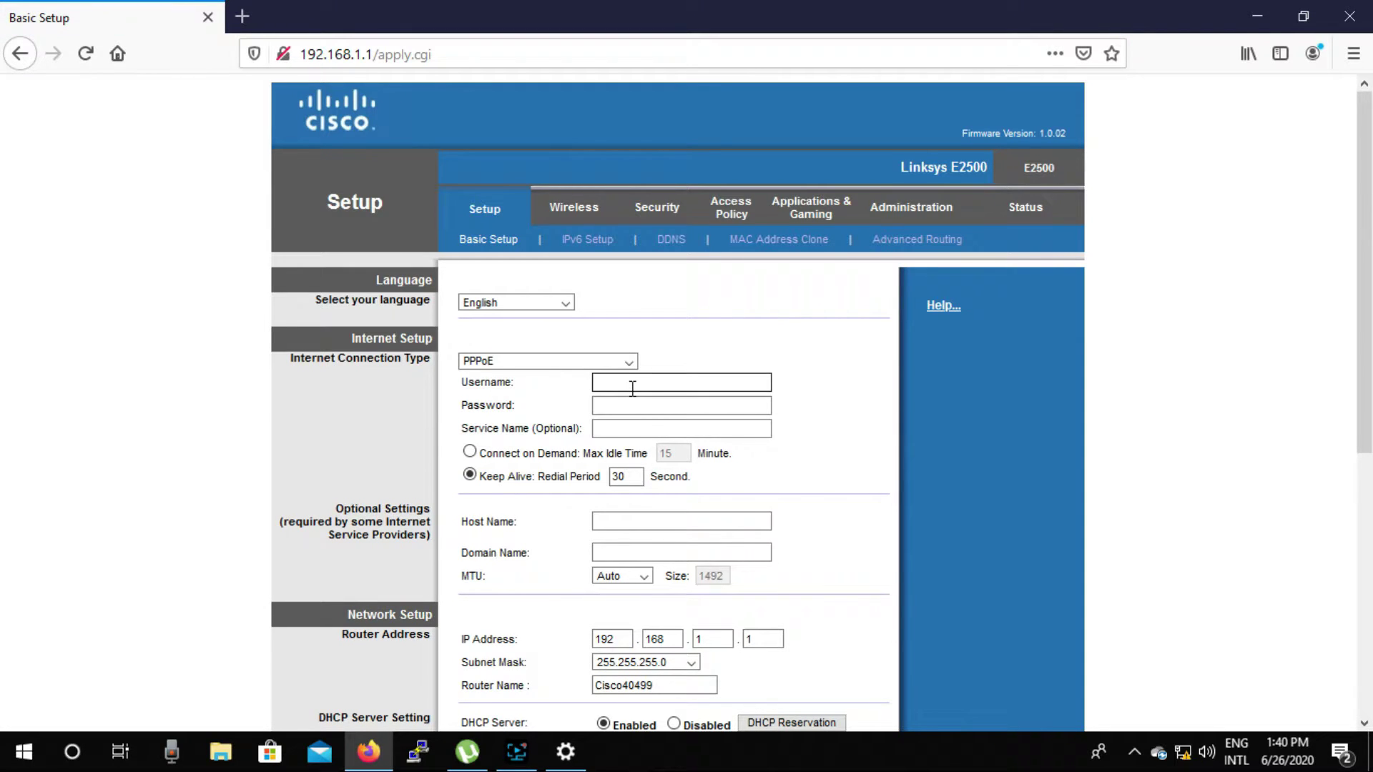
pyautogui.click(631, 381)
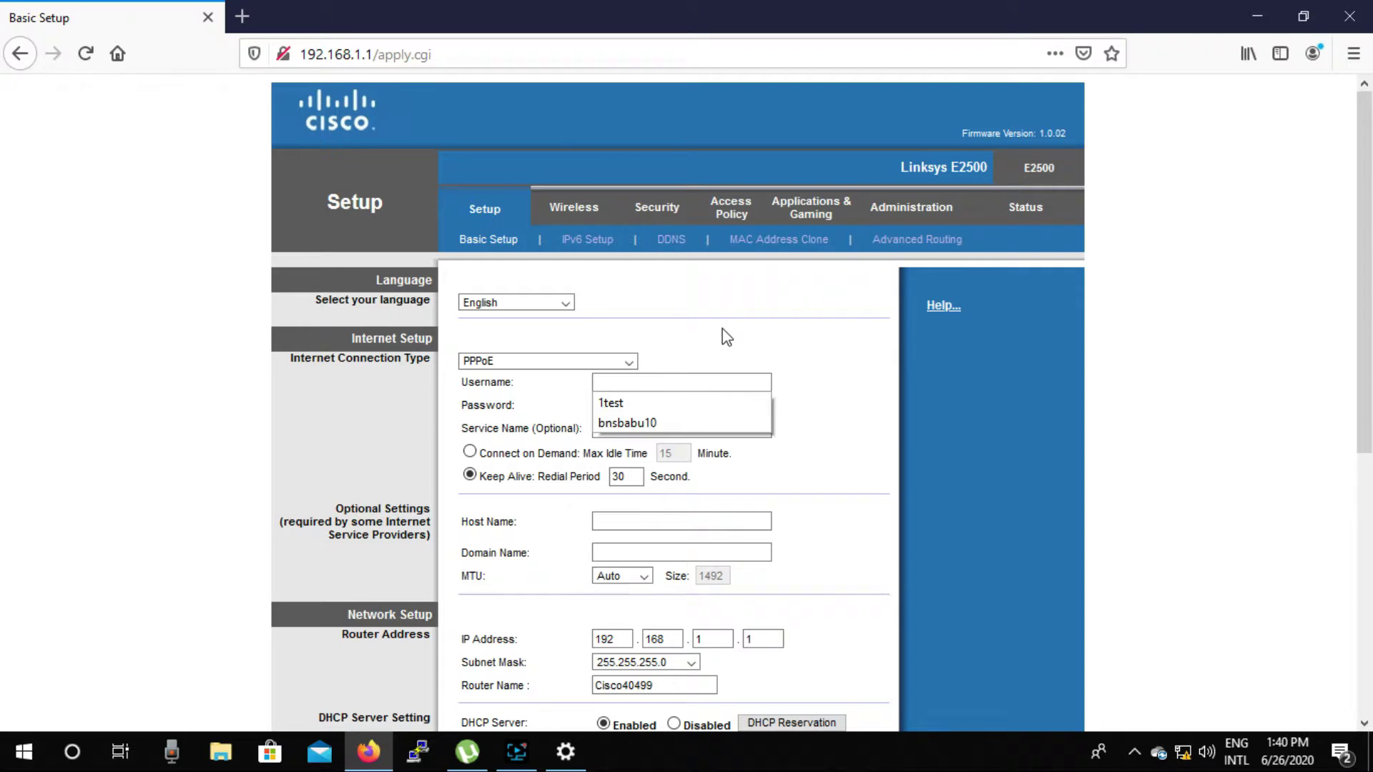
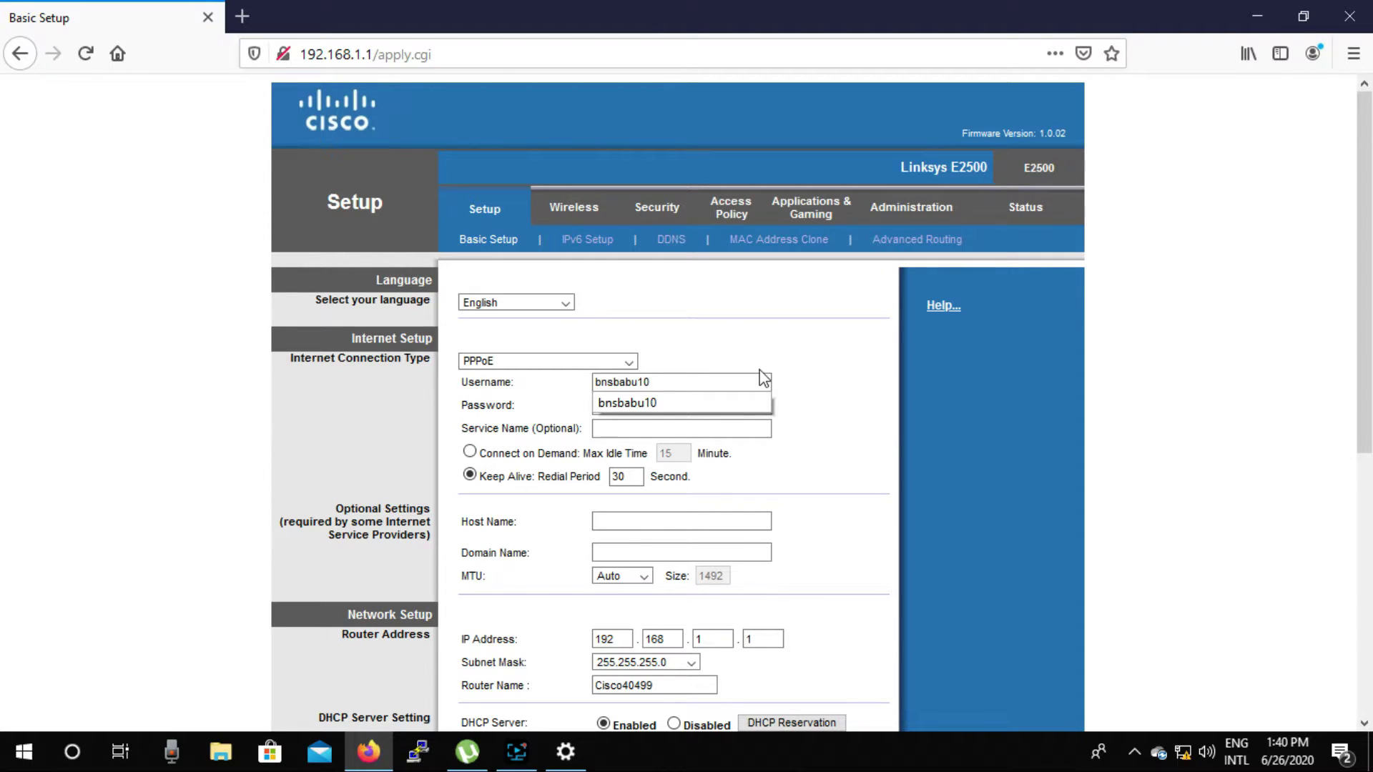
pyautogui.click(728, 399)
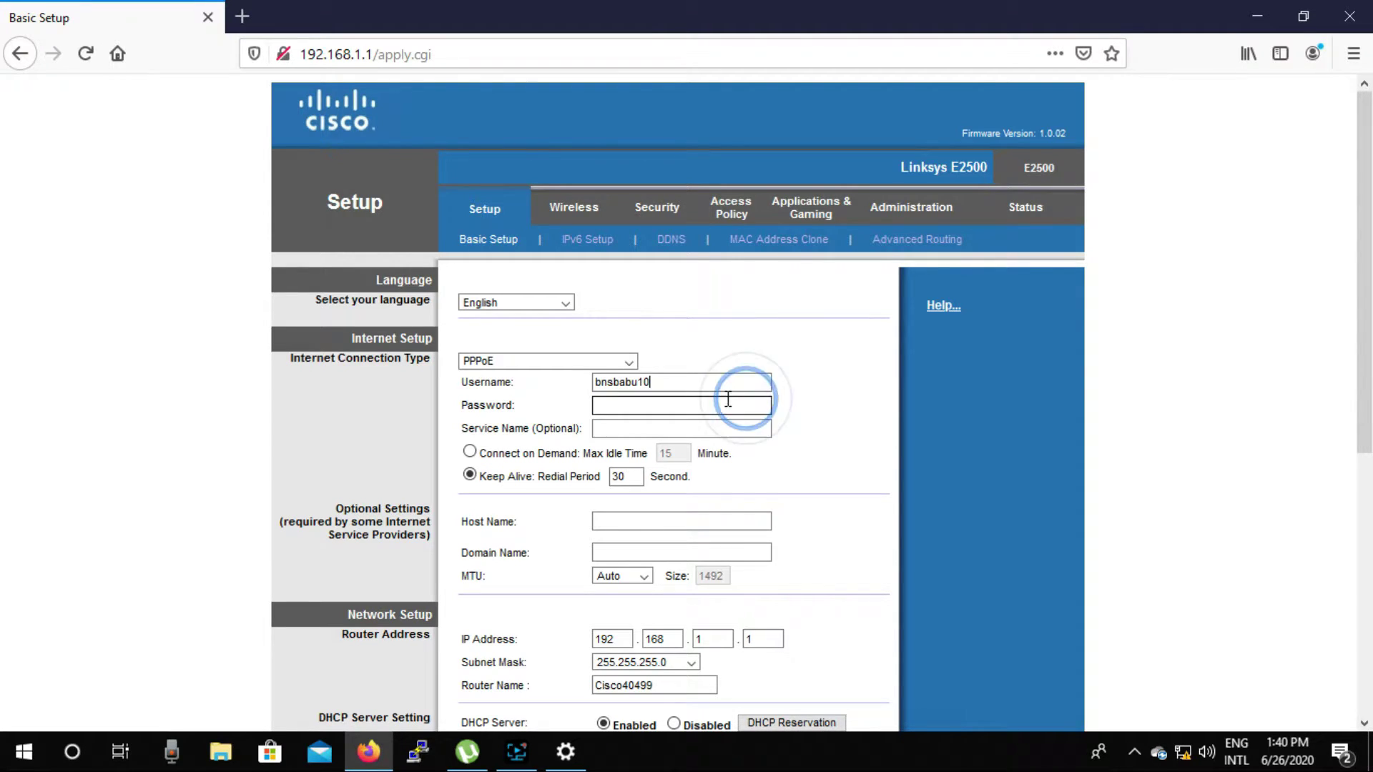
pyautogui.click(672, 404)
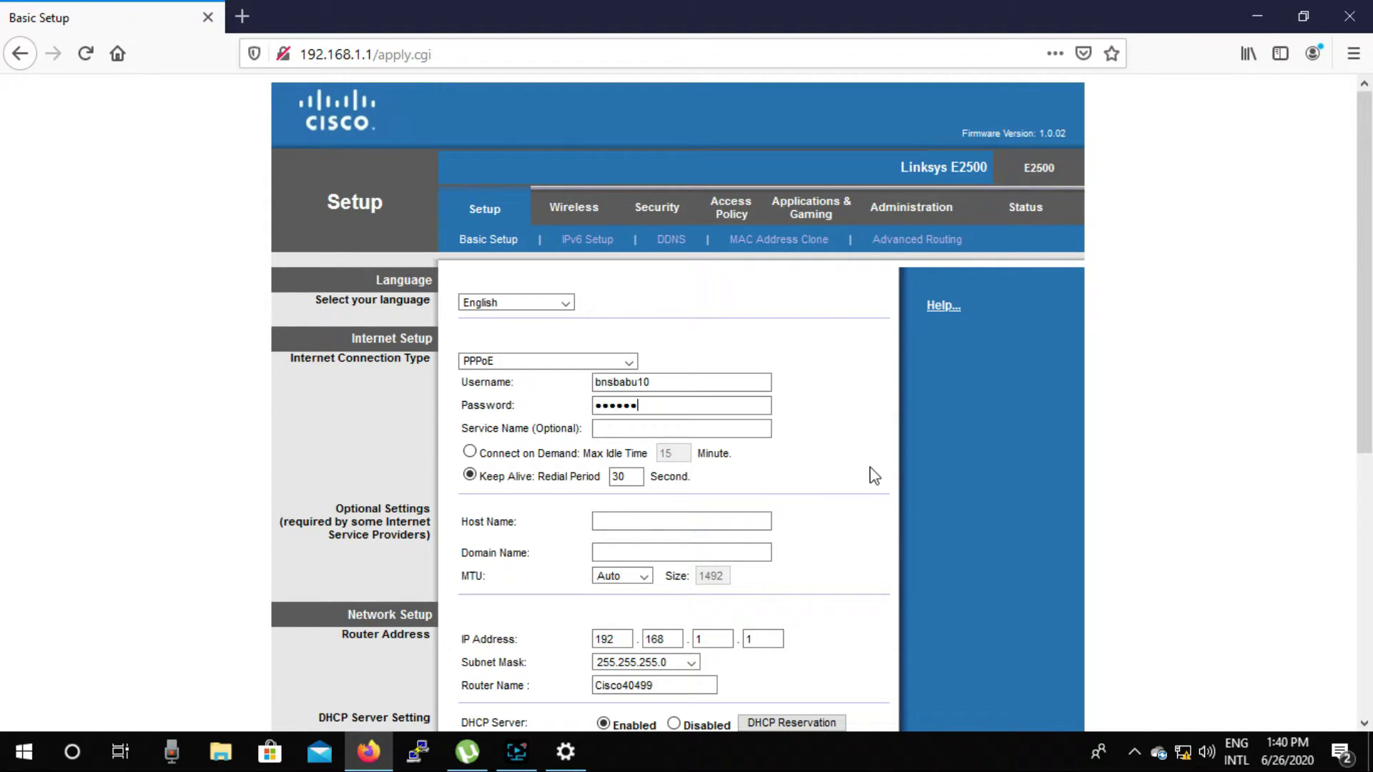
# Step: Save the PPPoE settings without storing the login in the browser, and return to Basic Setup
pyautogui.scroll(-6, 869, 486)
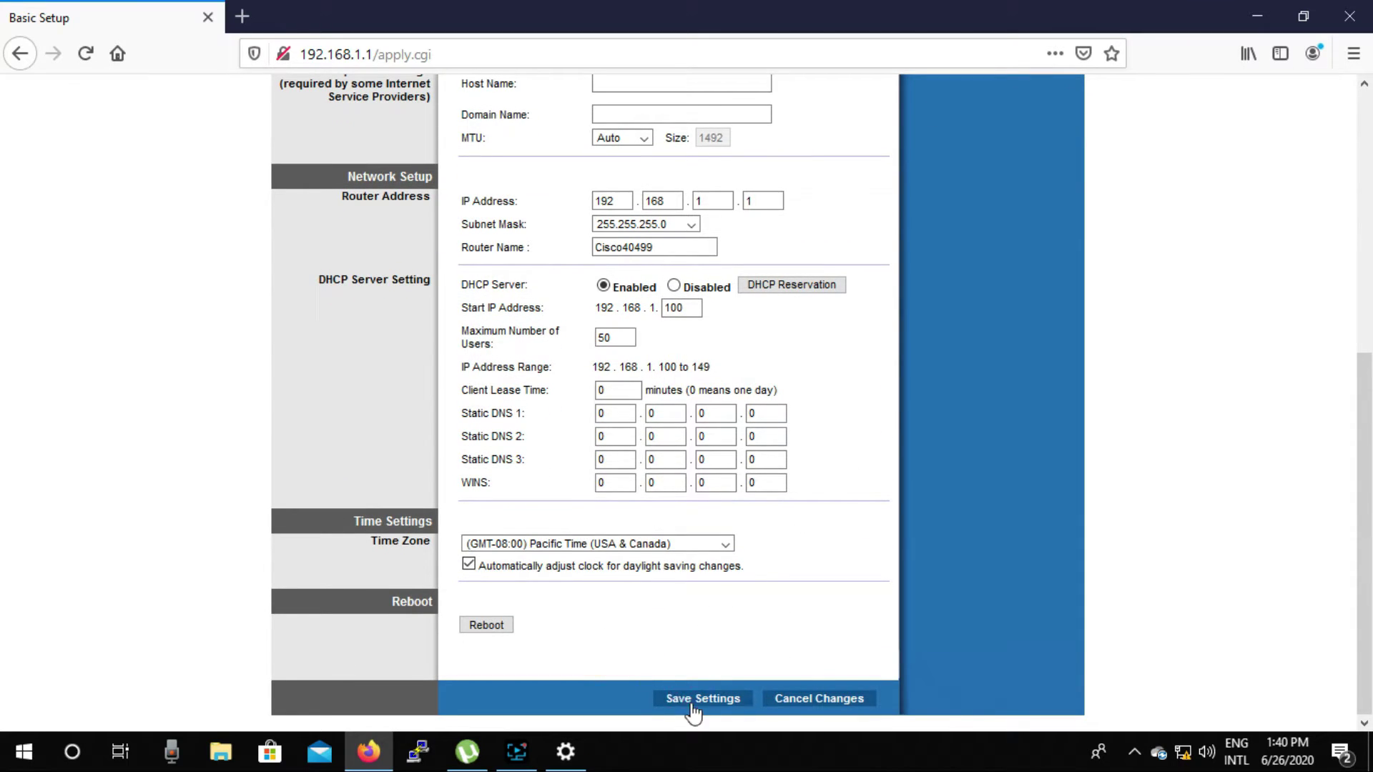
pyautogui.click(694, 704)
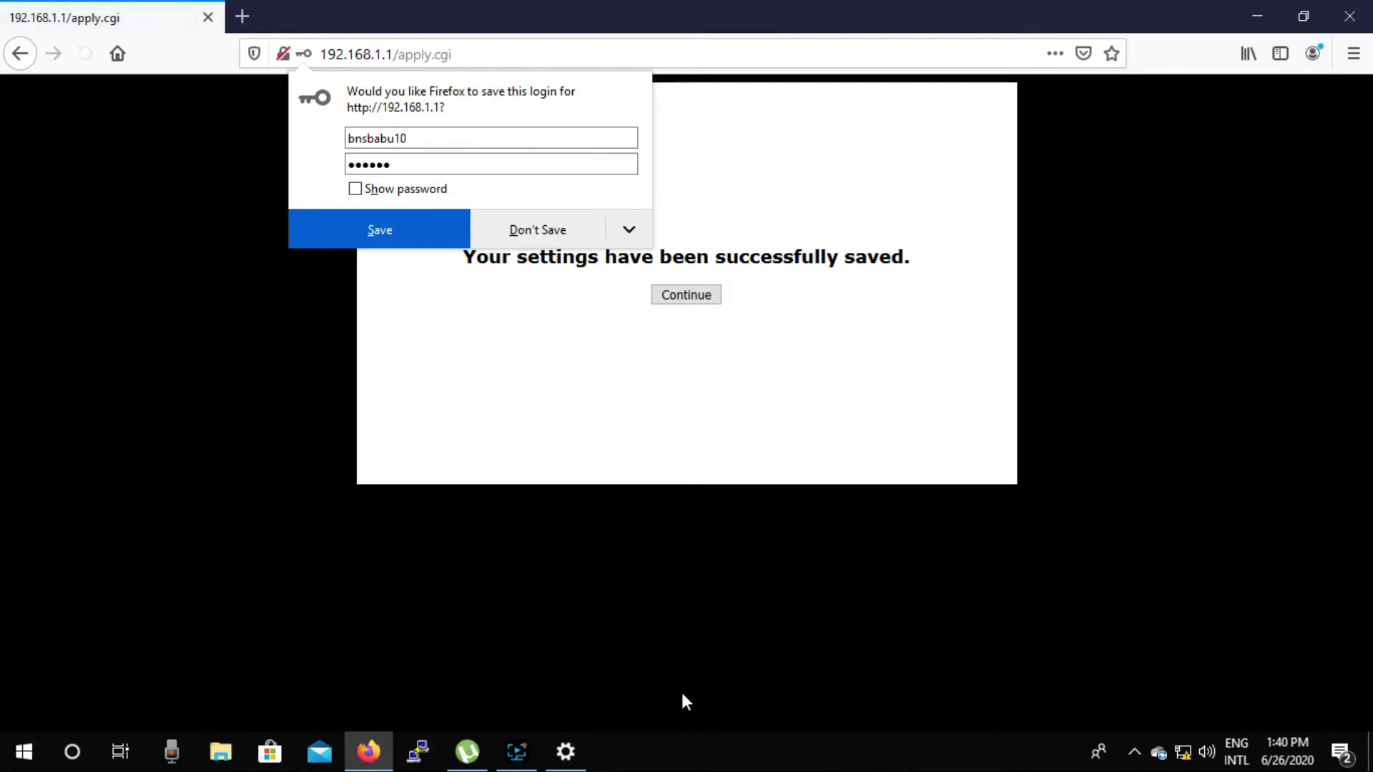
pyautogui.click(544, 227)
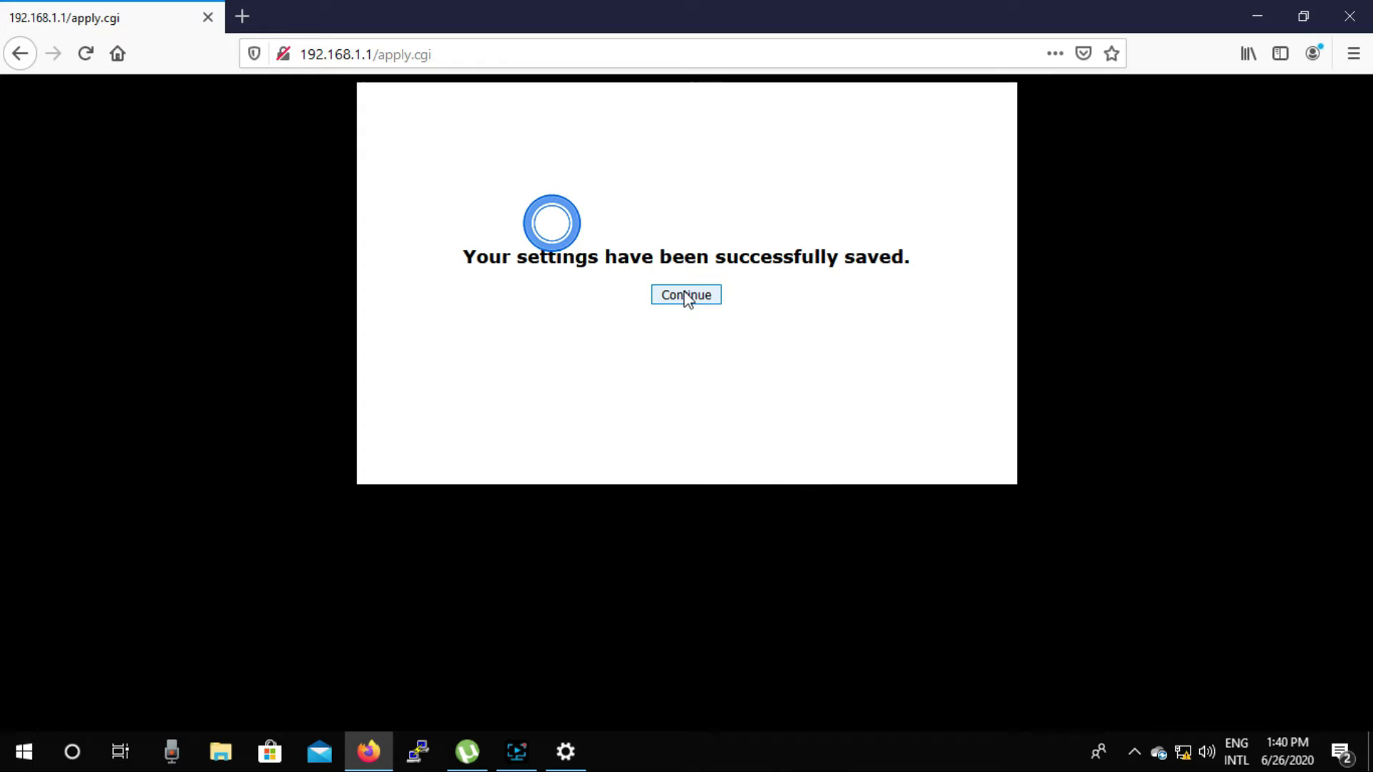
pyautogui.click(686, 295)
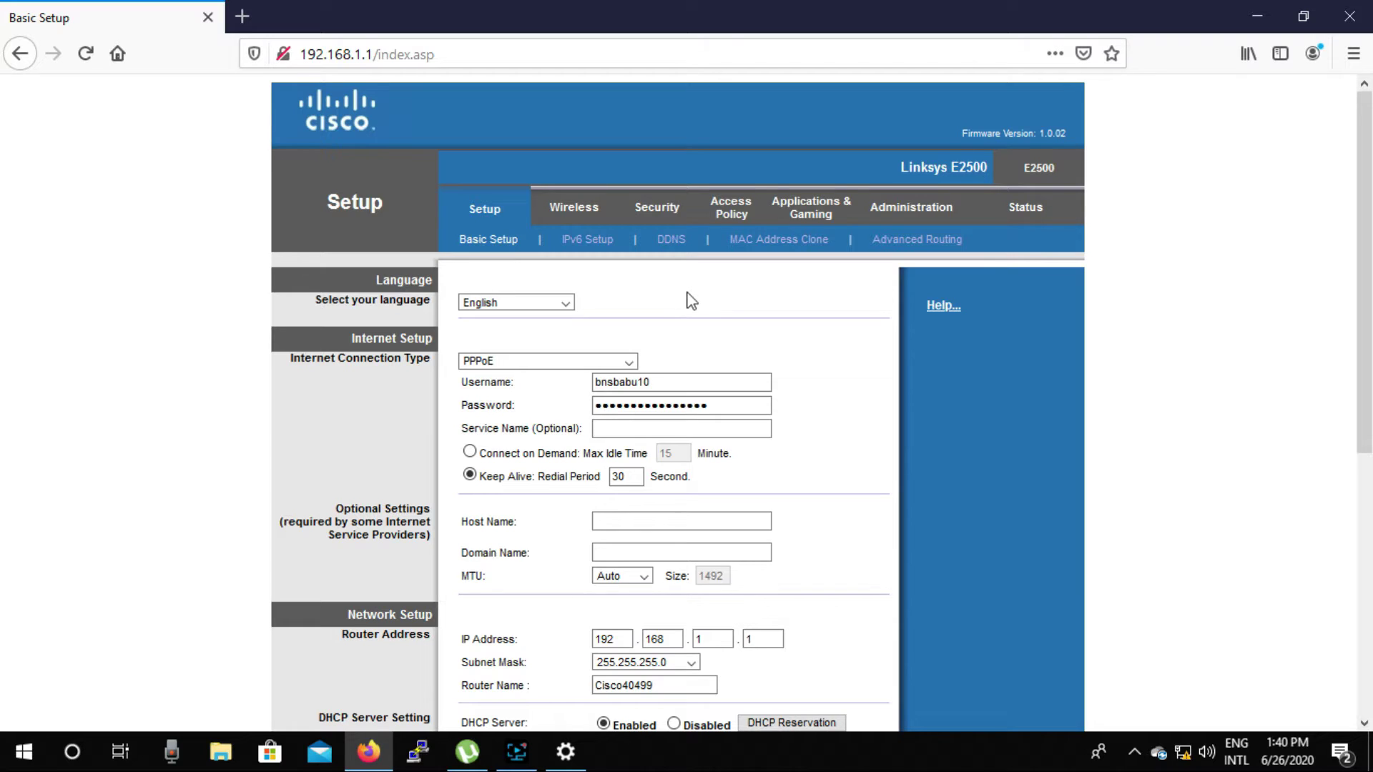
# Step: Show Basic Wireless Settings in Manual mode for the 5 GHz and 2.4 GHz networks
pyautogui.click(581, 209)
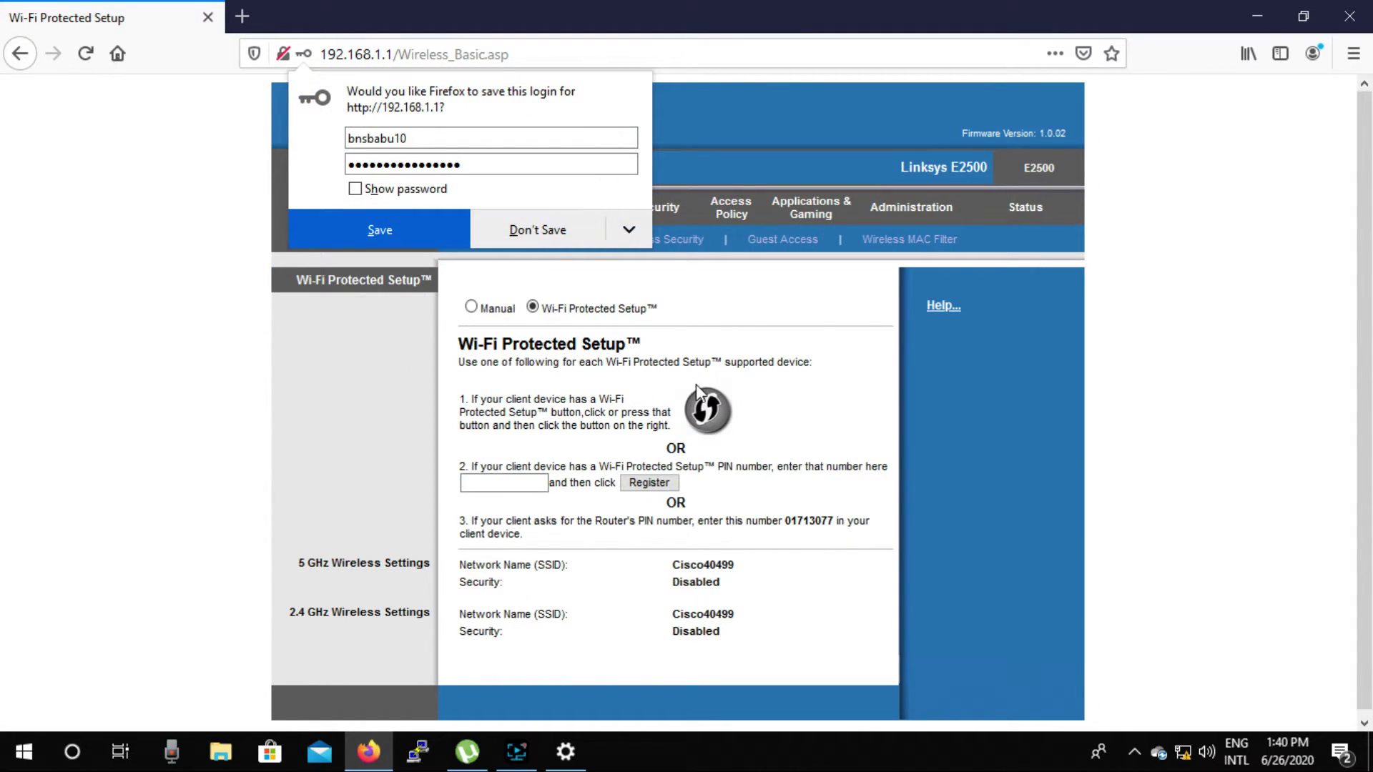
pyautogui.click(470, 307)
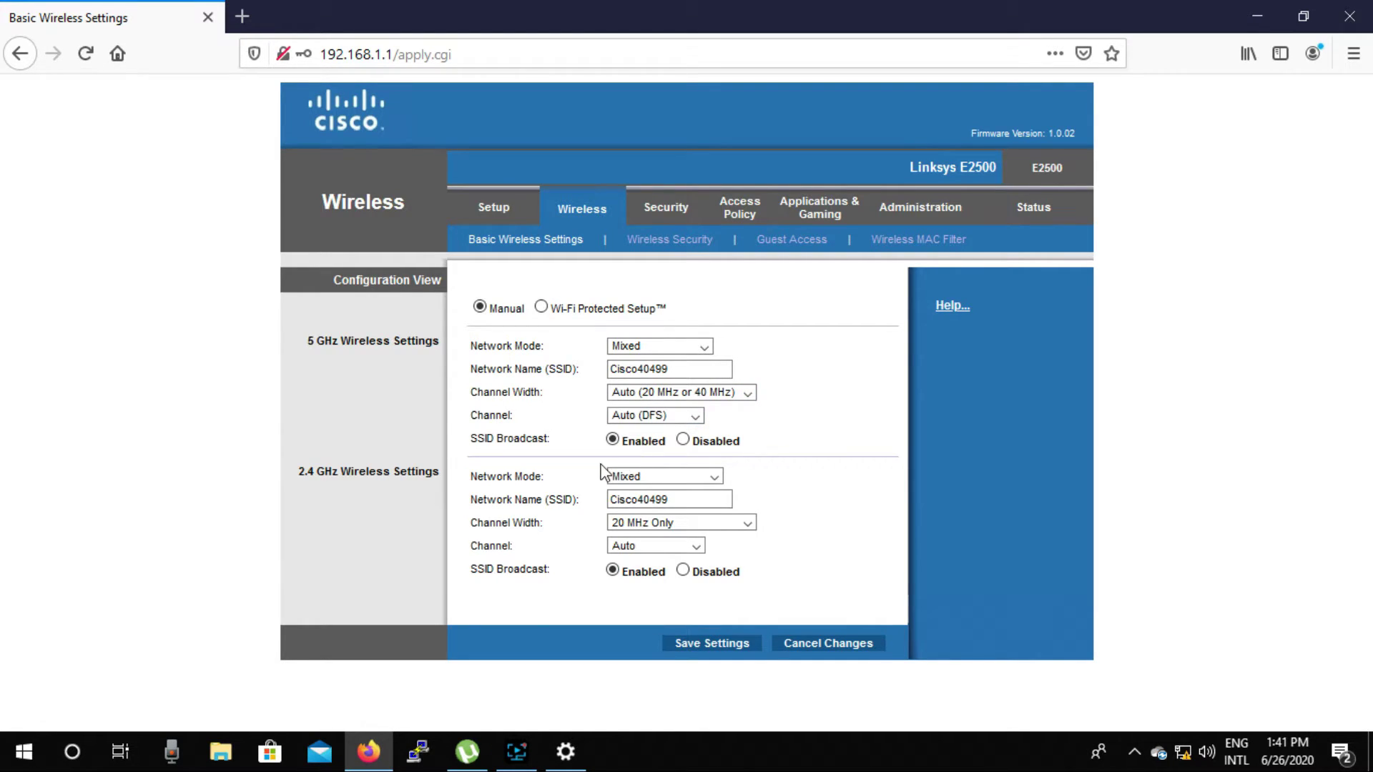
# Step: Set the 5 GHz network's SSID Broadcast to Disabled
pyautogui.click(684, 440)
pyautogui.moveTo(299, 337); pyautogui.dragTo(380, 366)
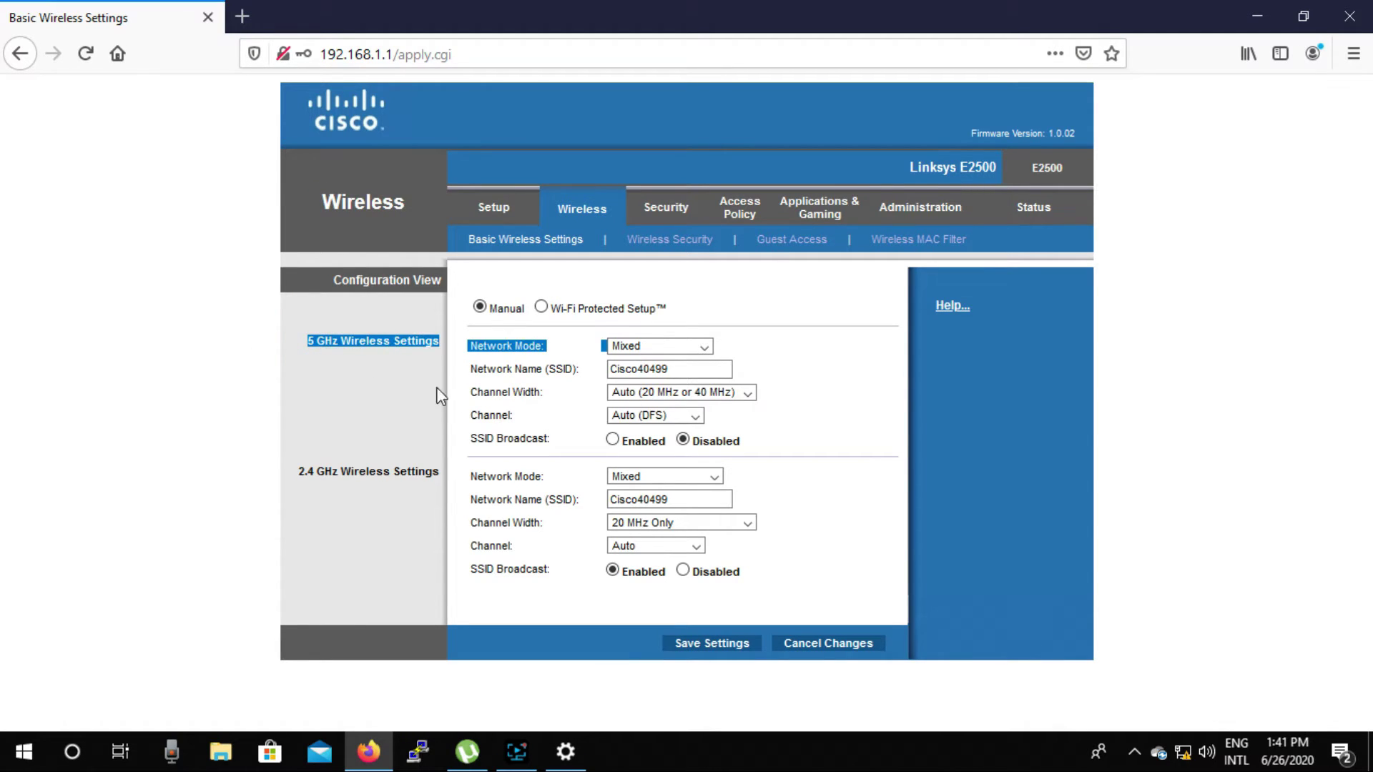
pyautogui.click(419, 425)
pyautogui.click(696, 439)
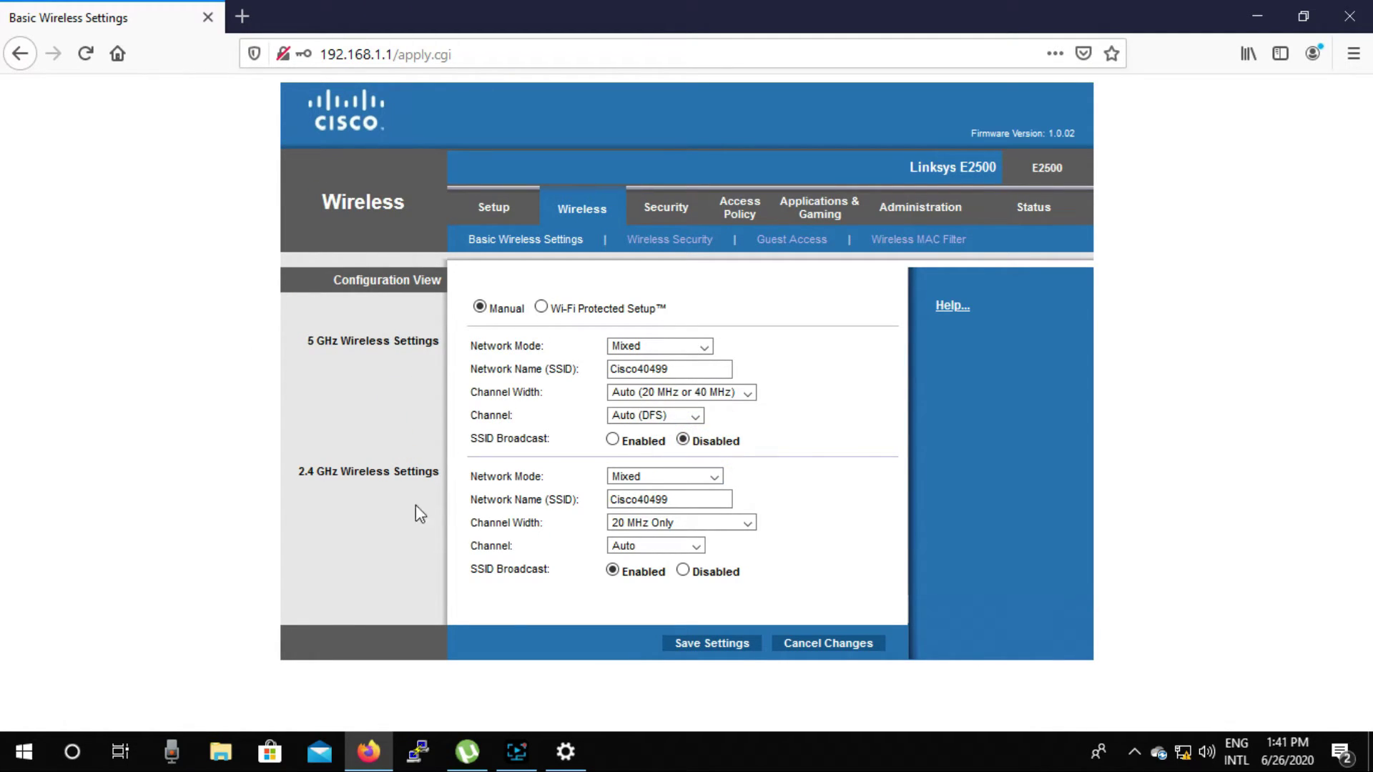
pyautogui.moveTo(302, 479); pyautogui.dragTo(388, 493)
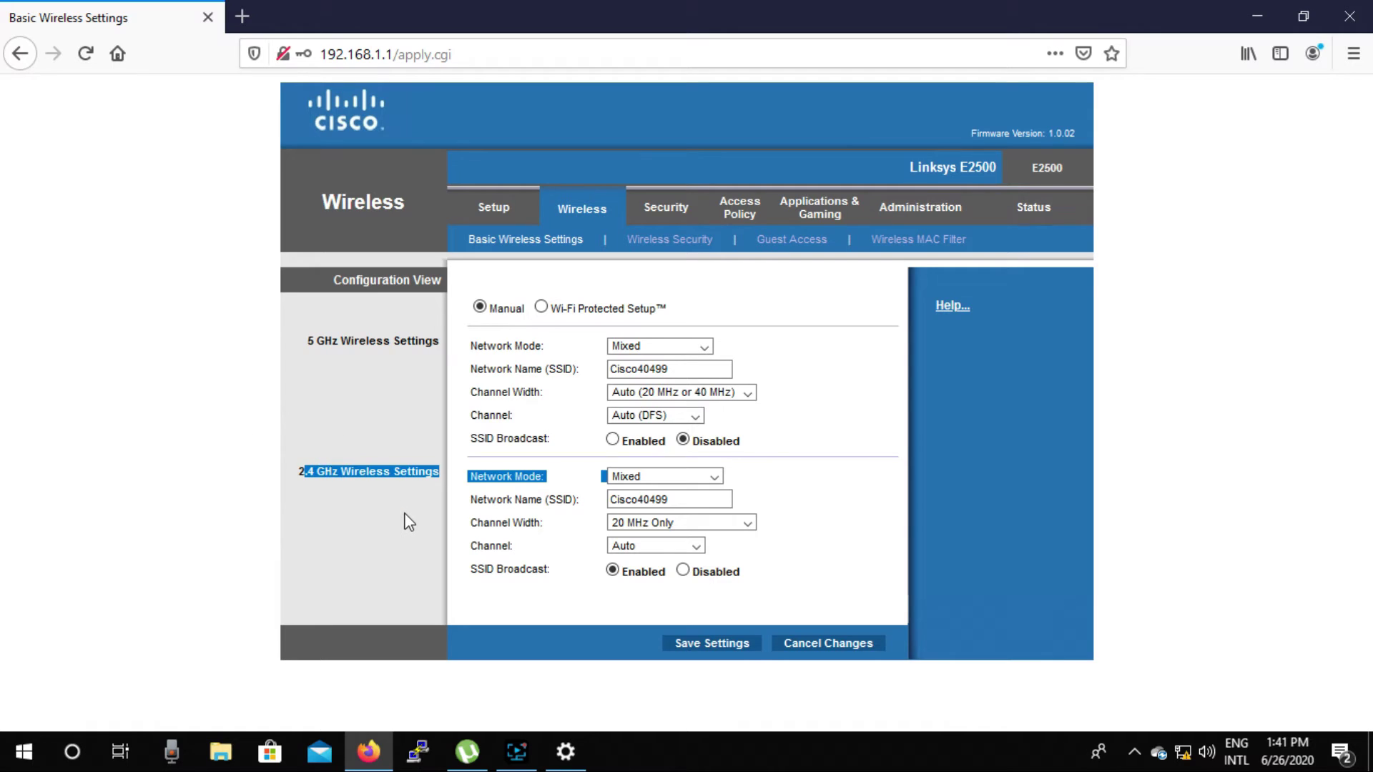
pyautogui.click(405, 513)
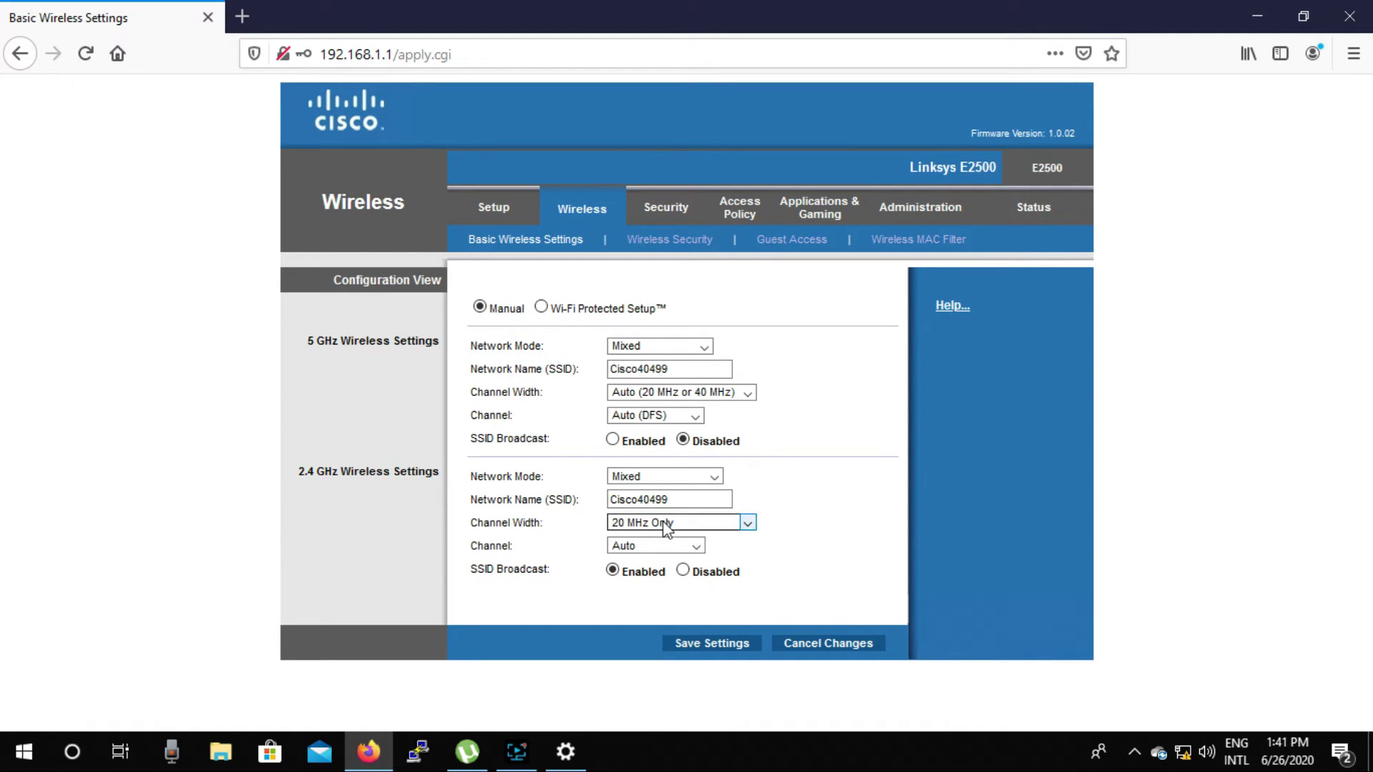
# Step: Rename the 2.4 GHz network to 'Rony Wifi', save, and dismiss the OneDrive notification
pyautogui.doubleClick(680, 500)
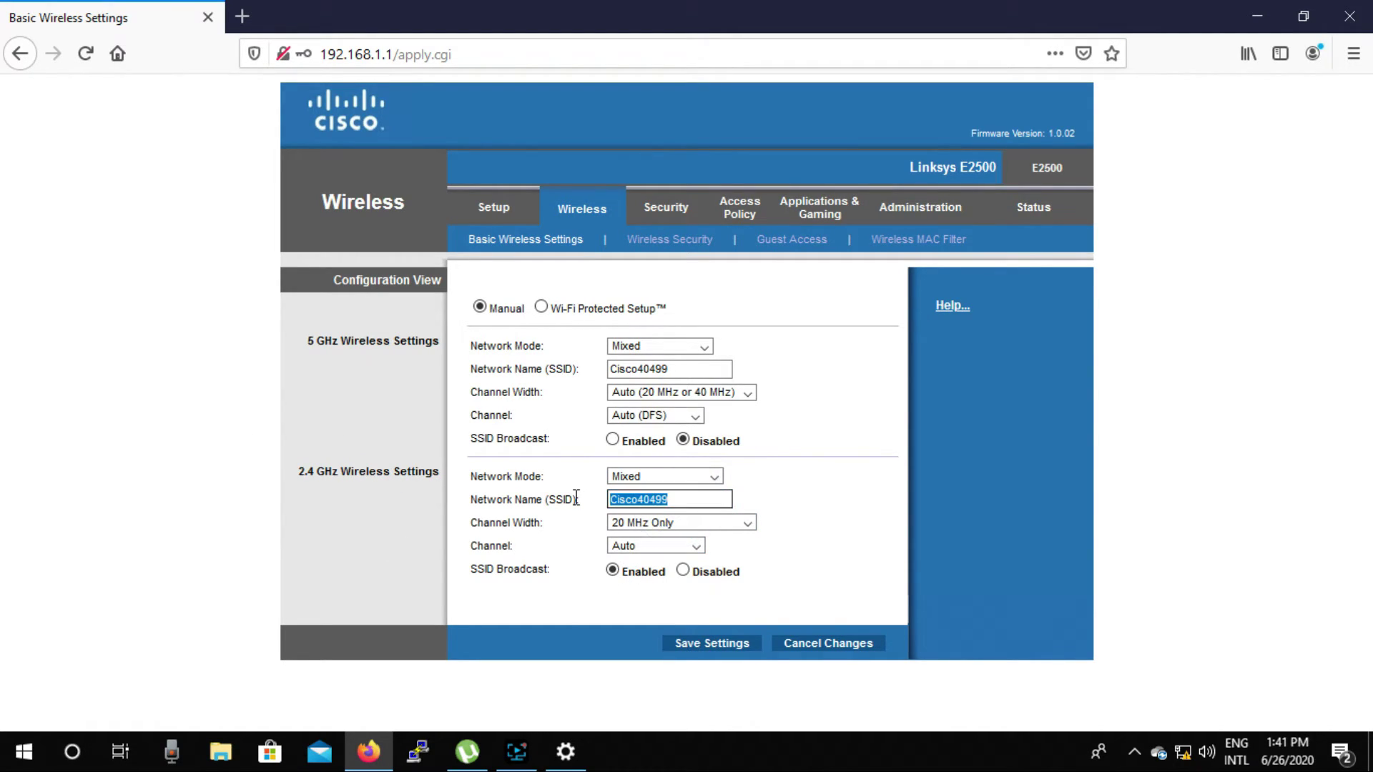
pyautogui.write('Rony')
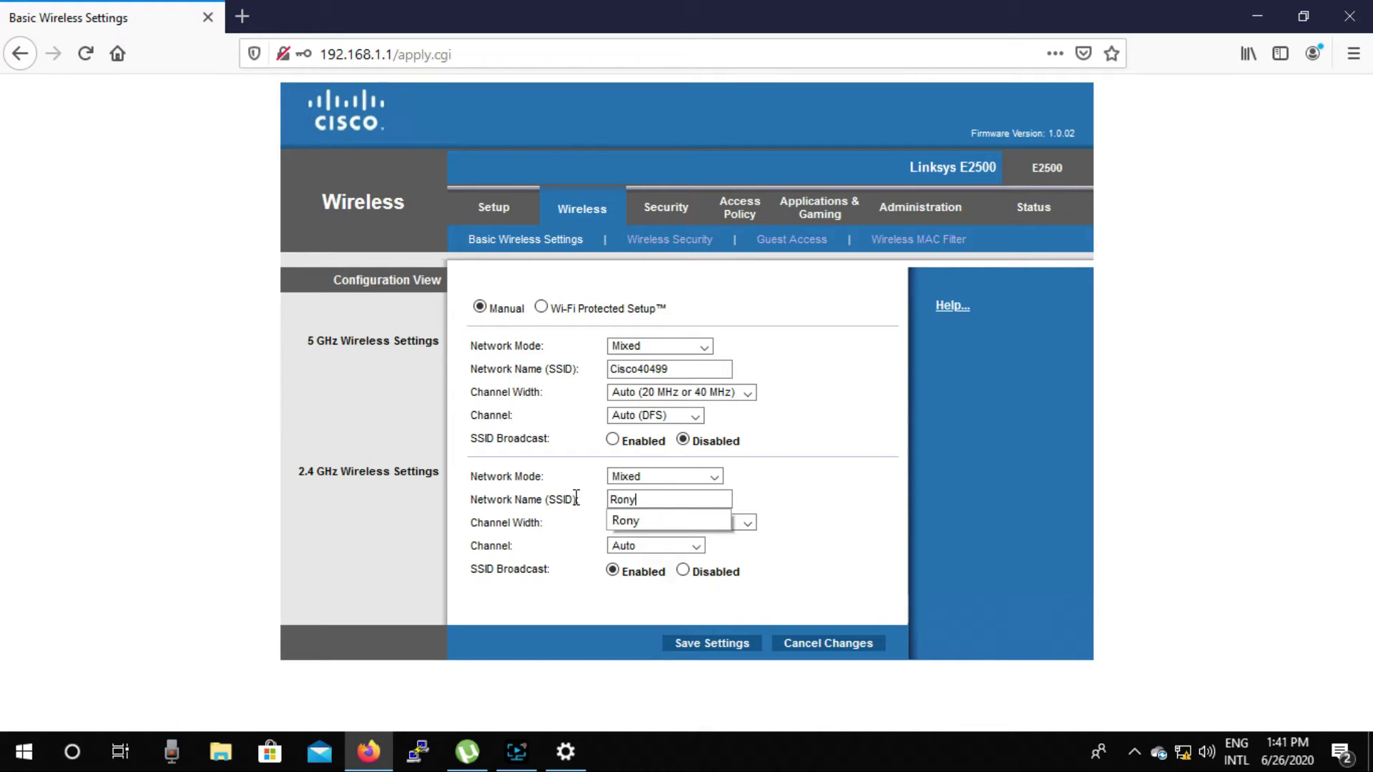
pyautogui.write(' Wifi')
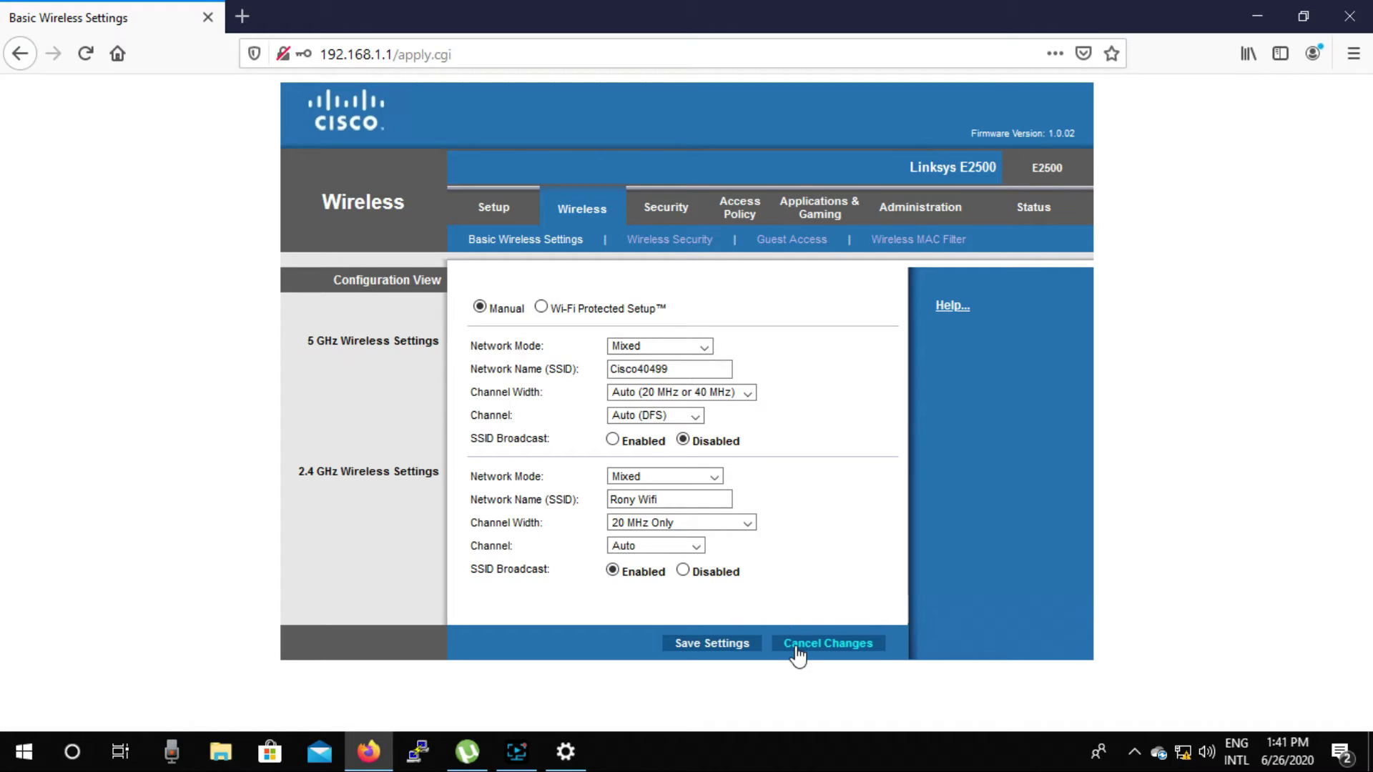
pyautogui.click(727, 651)
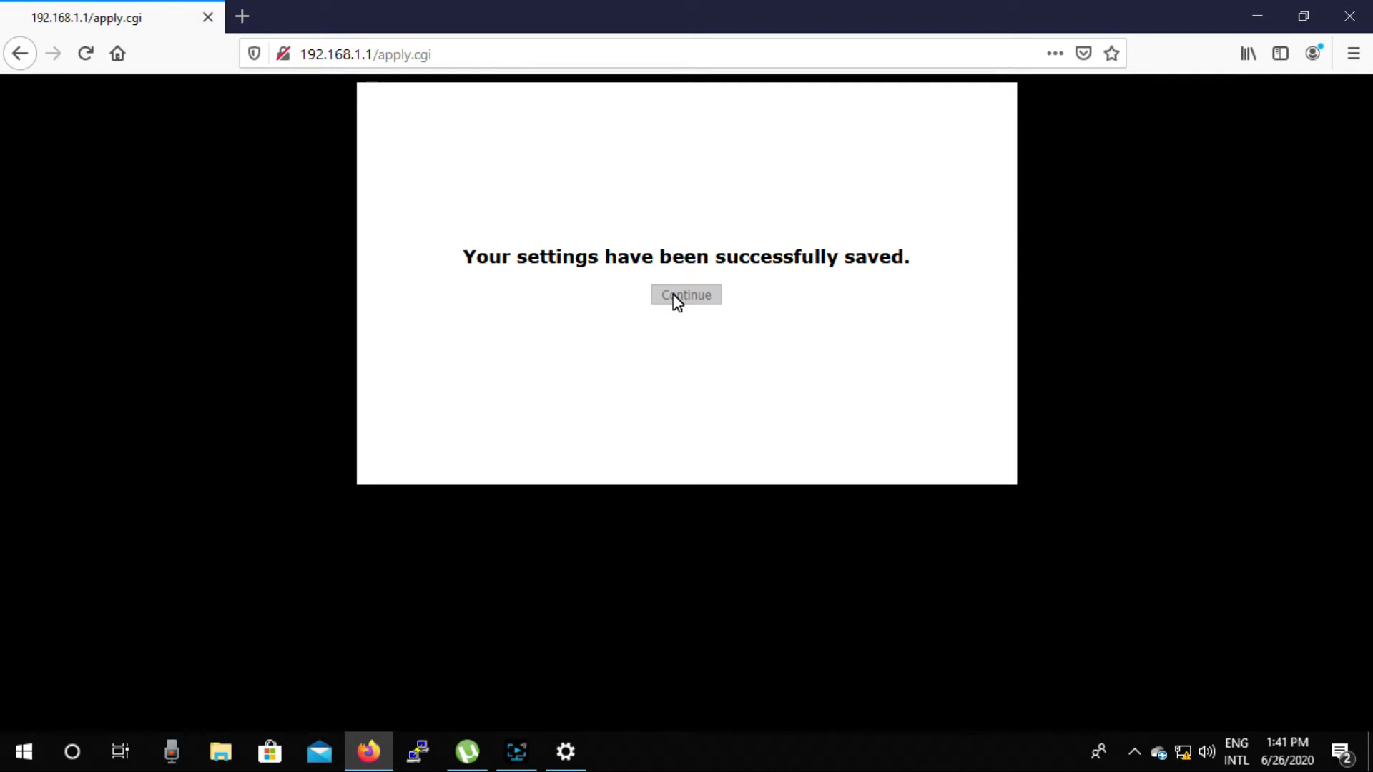
pyautogui.click(677, 301)
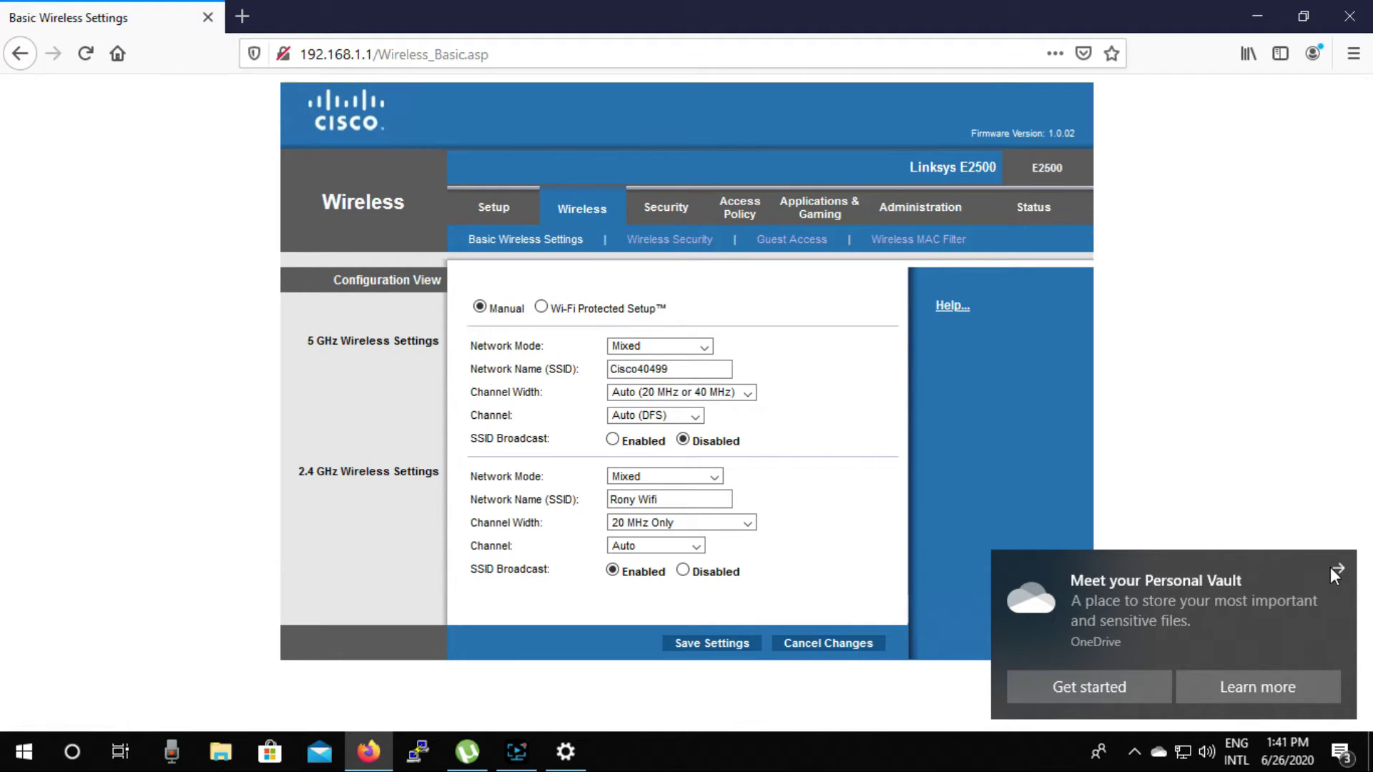
pyautogui.click(1333, 572)
# Step: Set 2.4 GHz security to WPA2/WPA Mixed Mode with a passphrase and save it
pyautogui.click(667, 241)
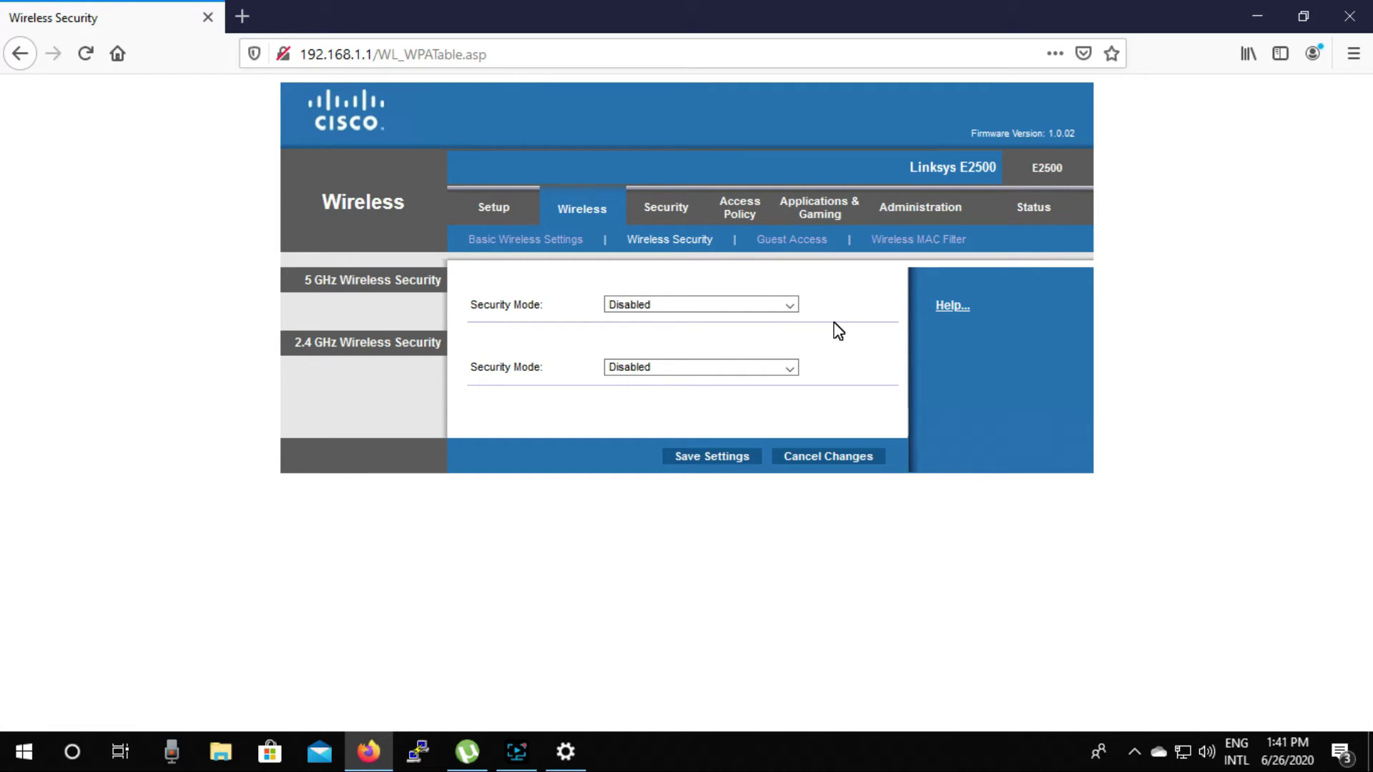
pyautogui.tripleClick(423, 374)
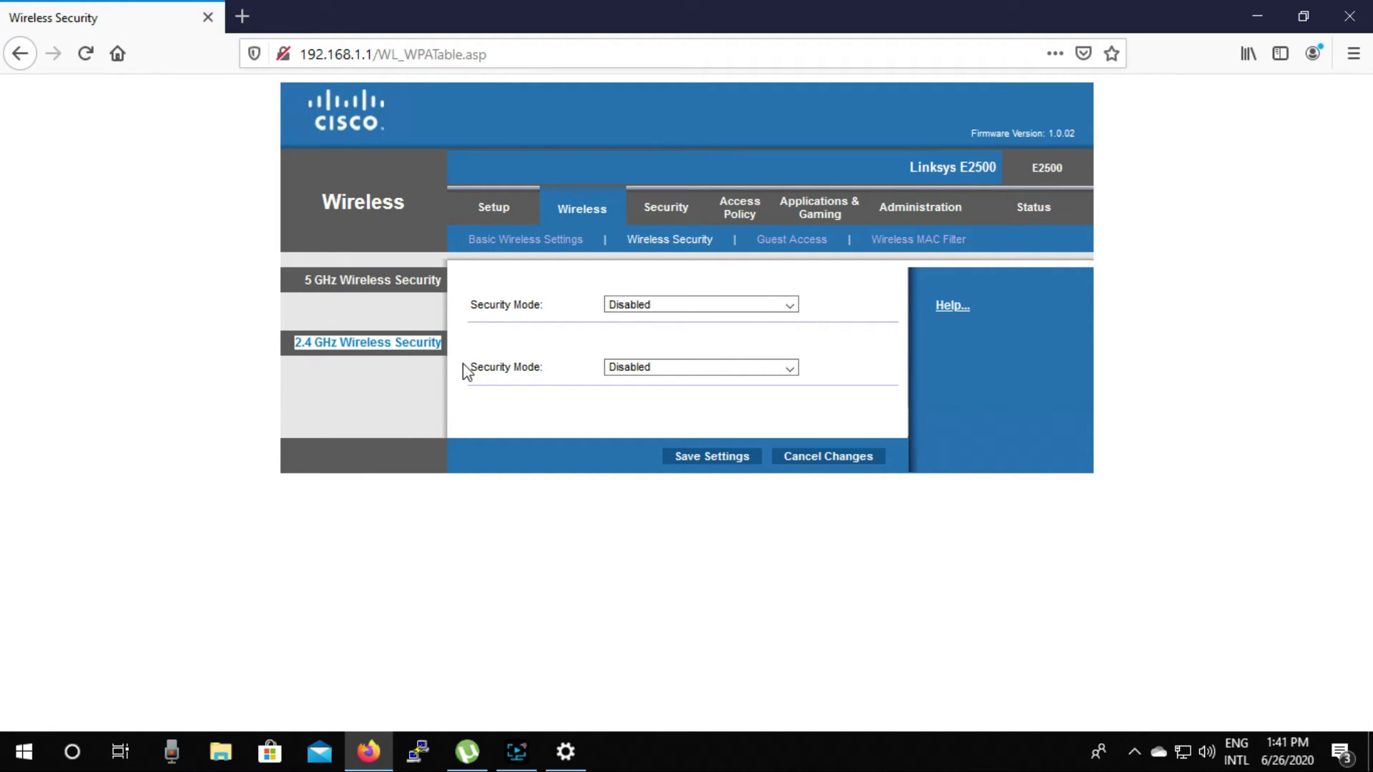
pyautogui.click(791, 367)
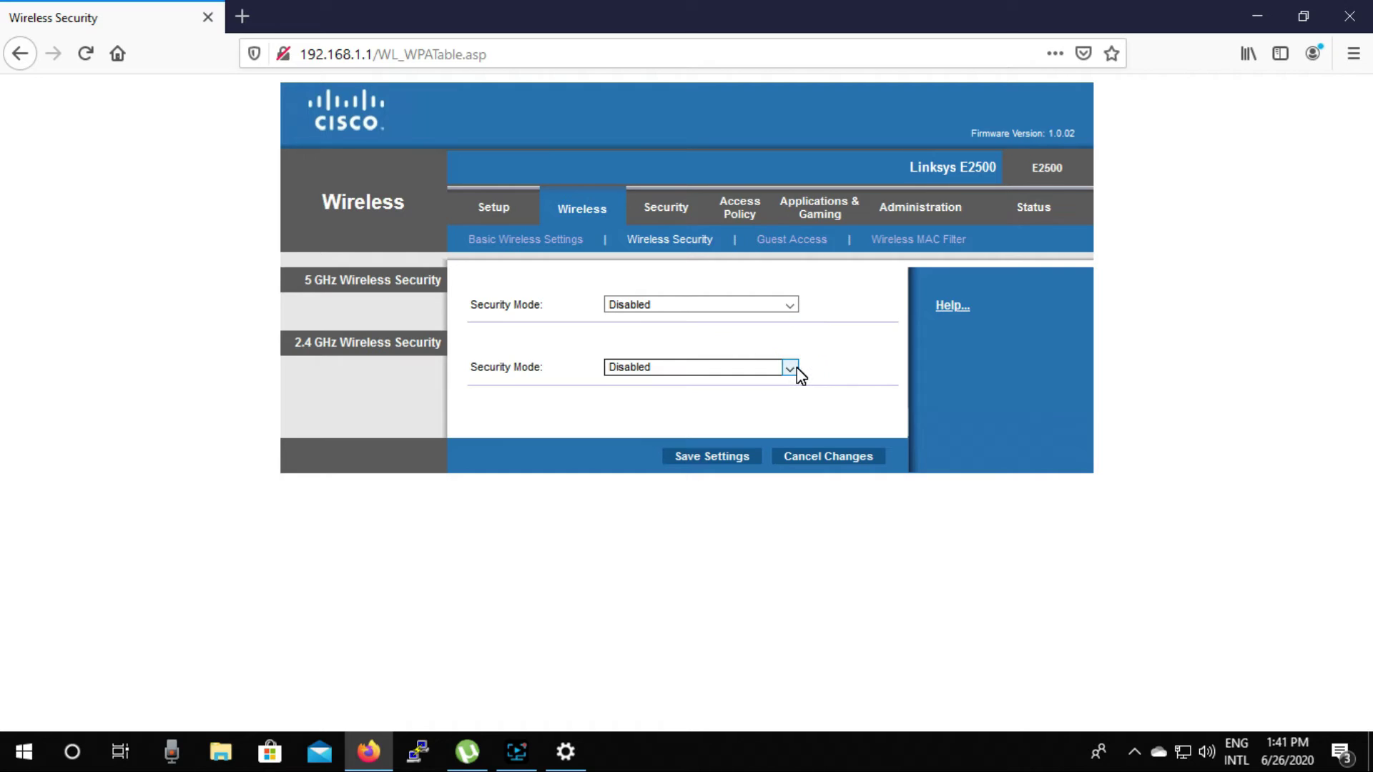
pyautogui.click(715, 384)
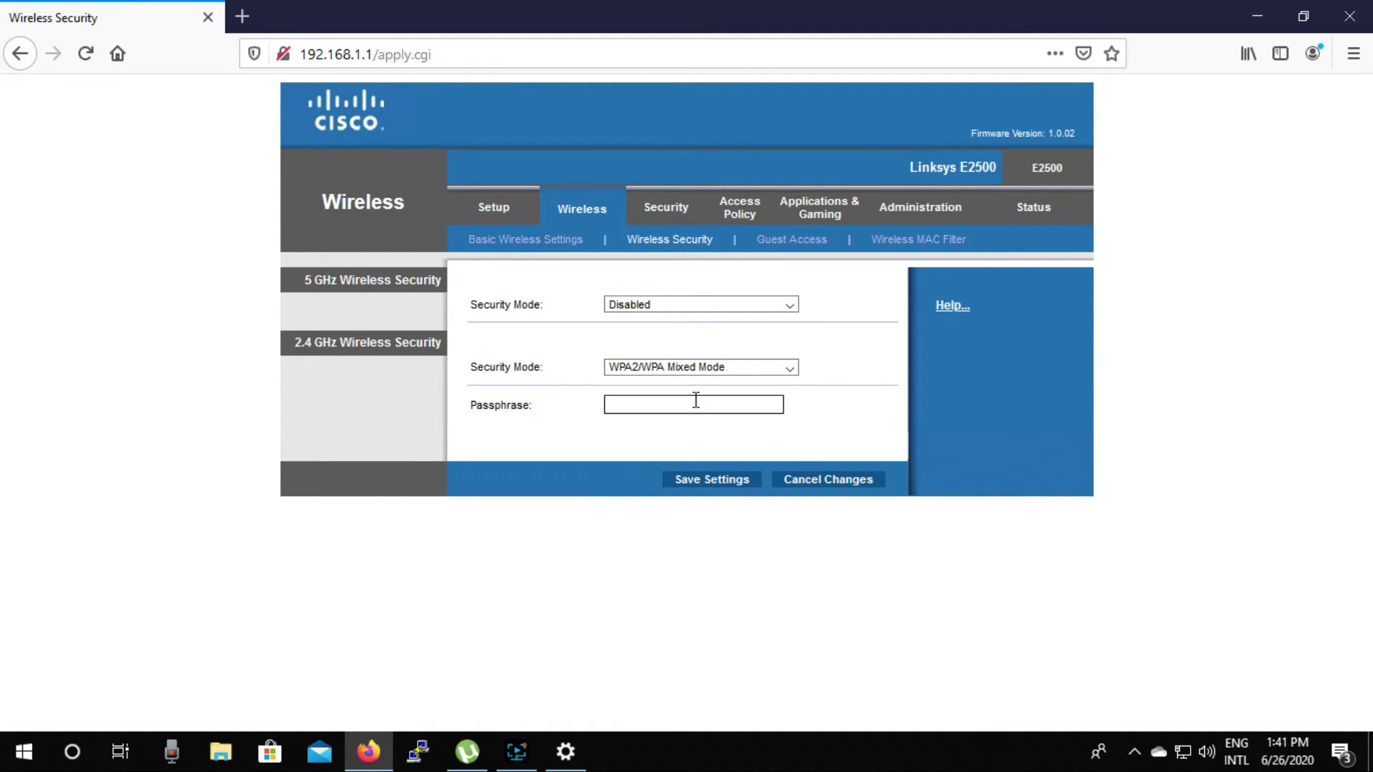
pyautogui.click(693, 402)
pyautogui.click(769, 439)
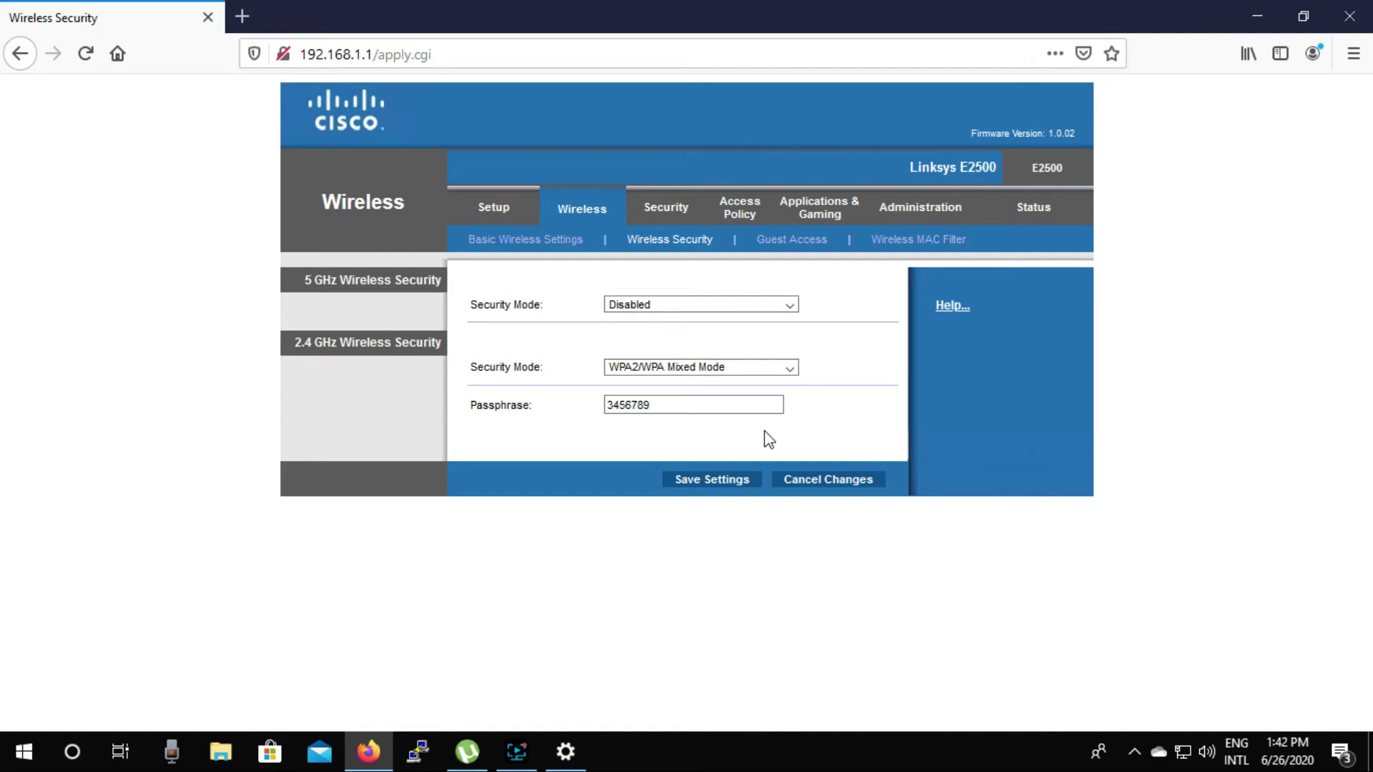
pyautogui.click(715, 484)
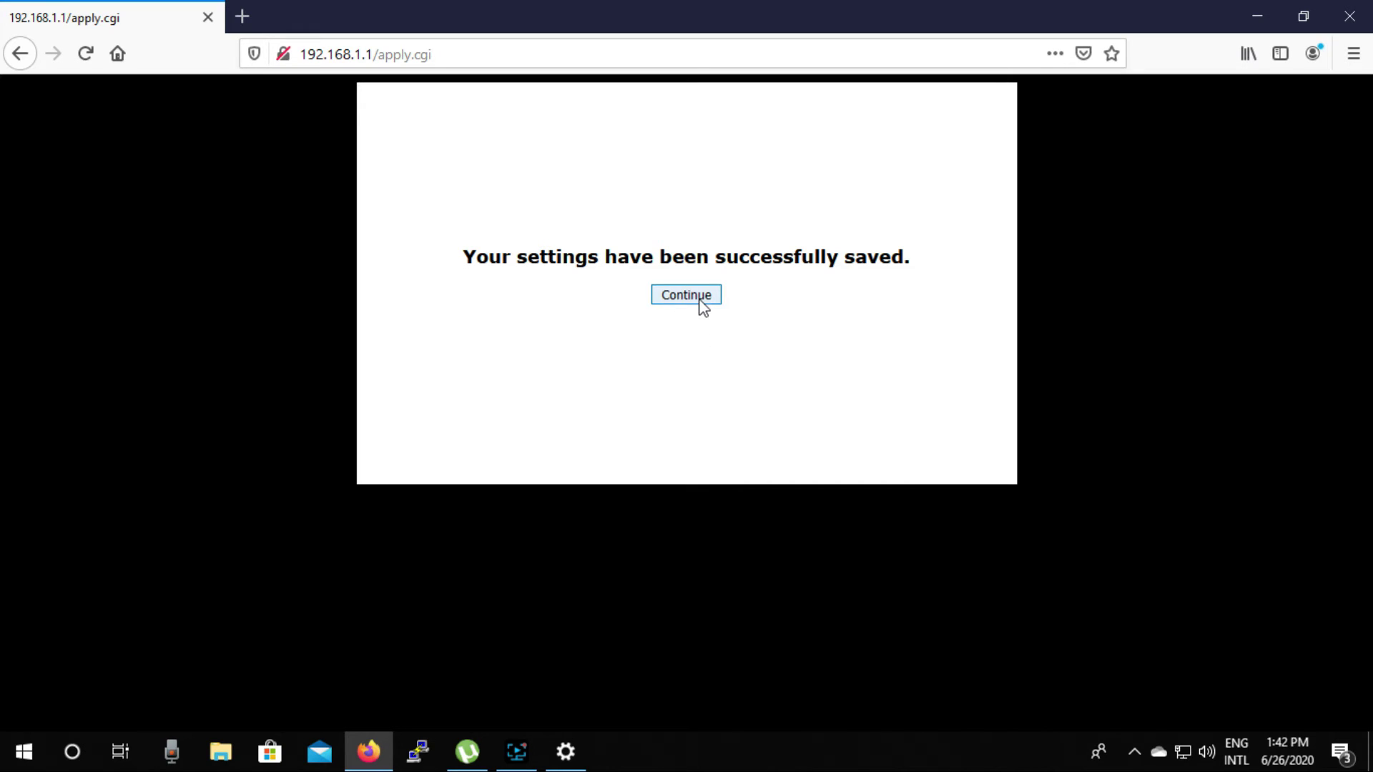
pyautogui.click(700, 300)
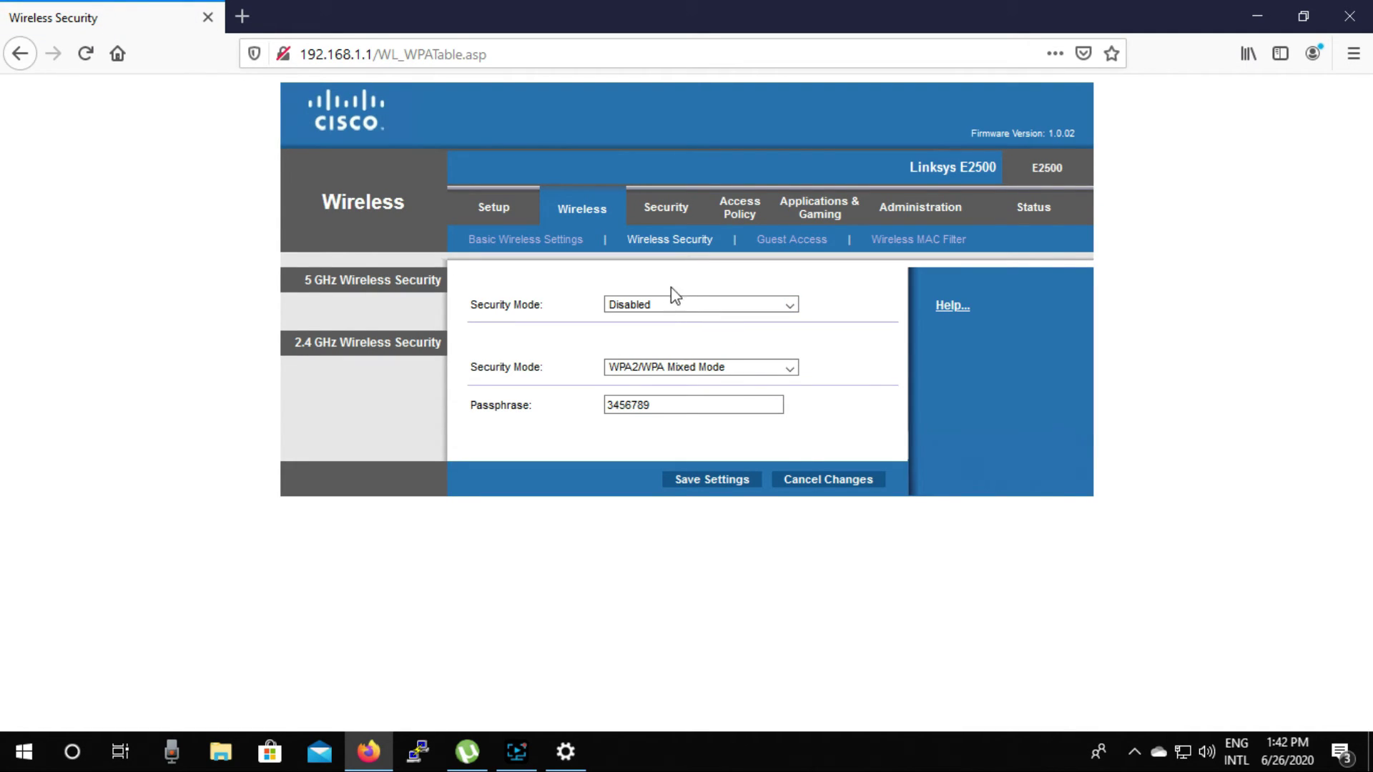
# Step: Check Router Status: PPPoE Connected, internet IP 192.168.11.139, DNS 8.8.8.8
pyautogui.click(1028, 215)
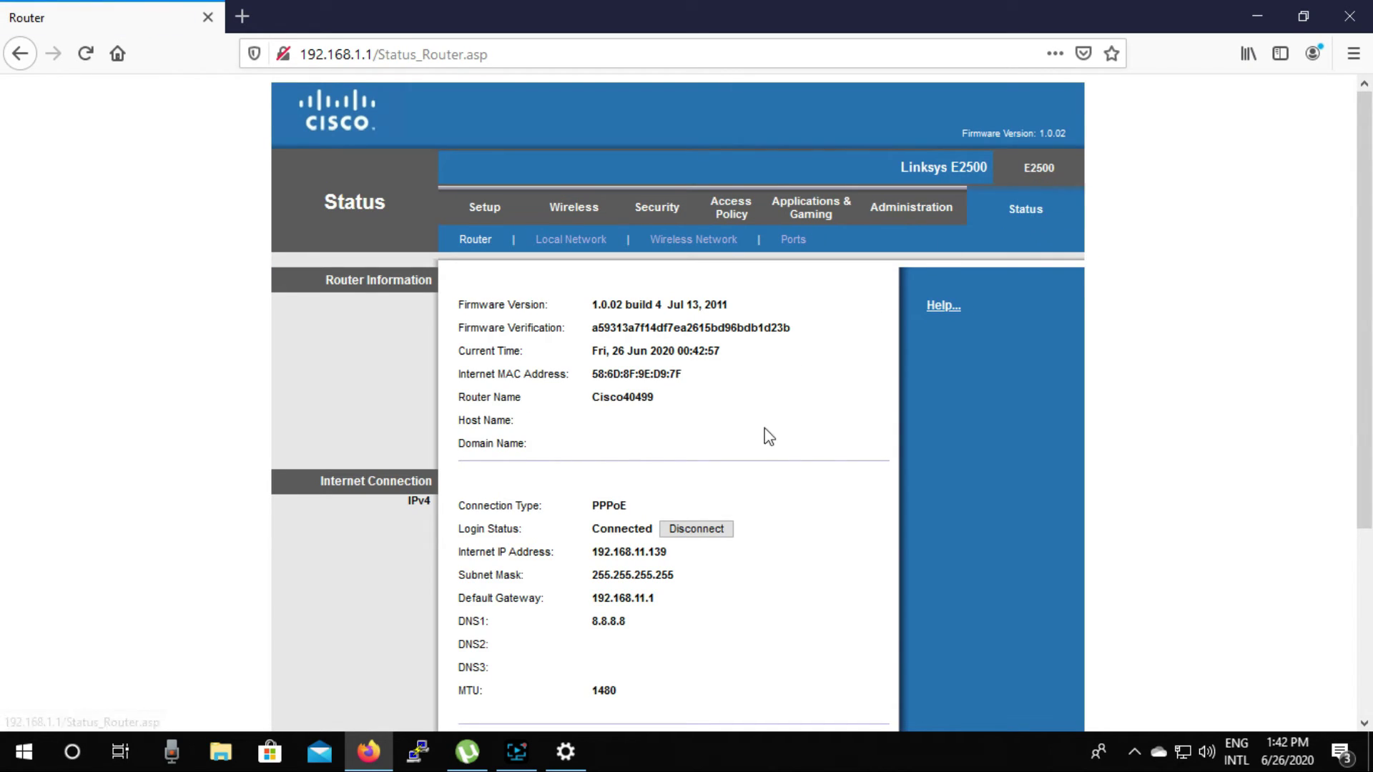
pyautogui.scroll(-3, 769, 438)
pyautogui.scroll(2, 781, 385)
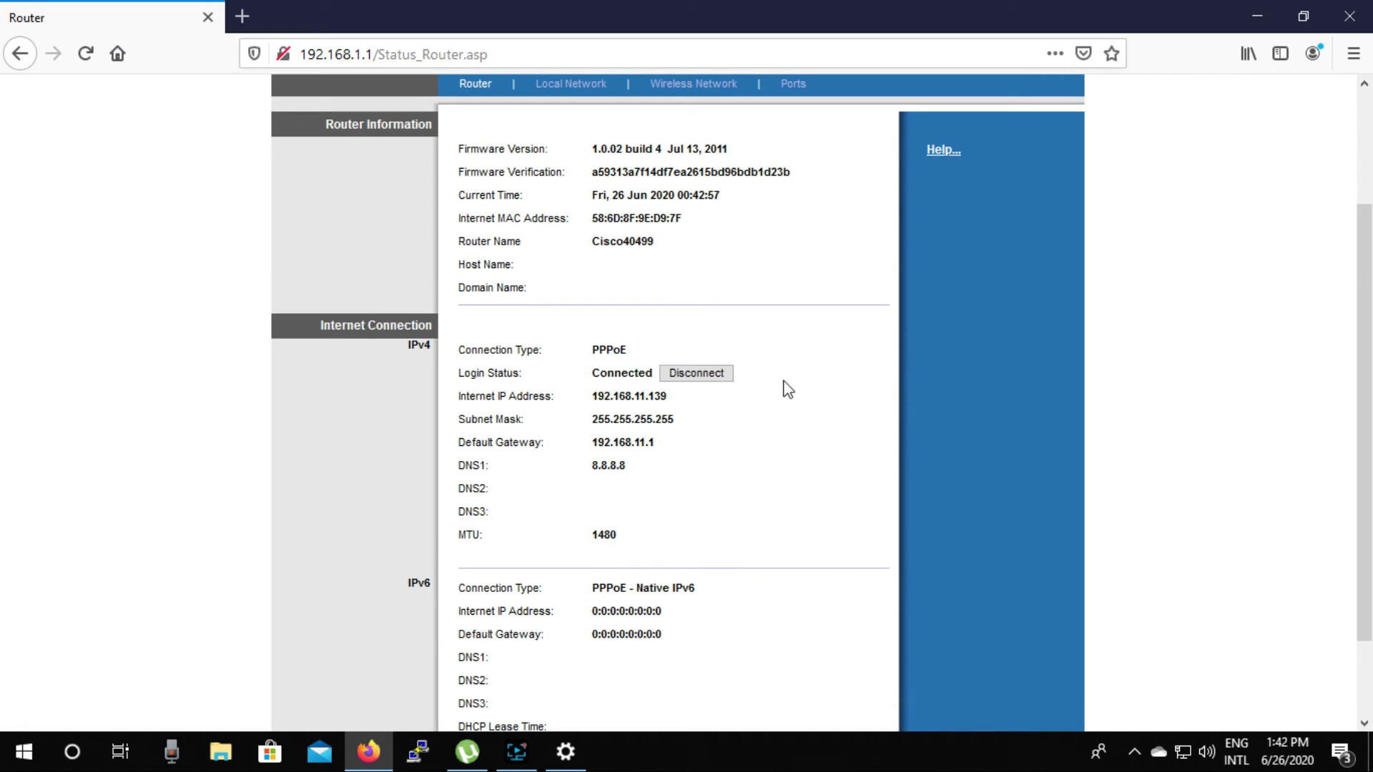
pyautogui.moveTo(786, 343); pyautogui.dragTo(700, 545)
pyautogui.click(832, 466)
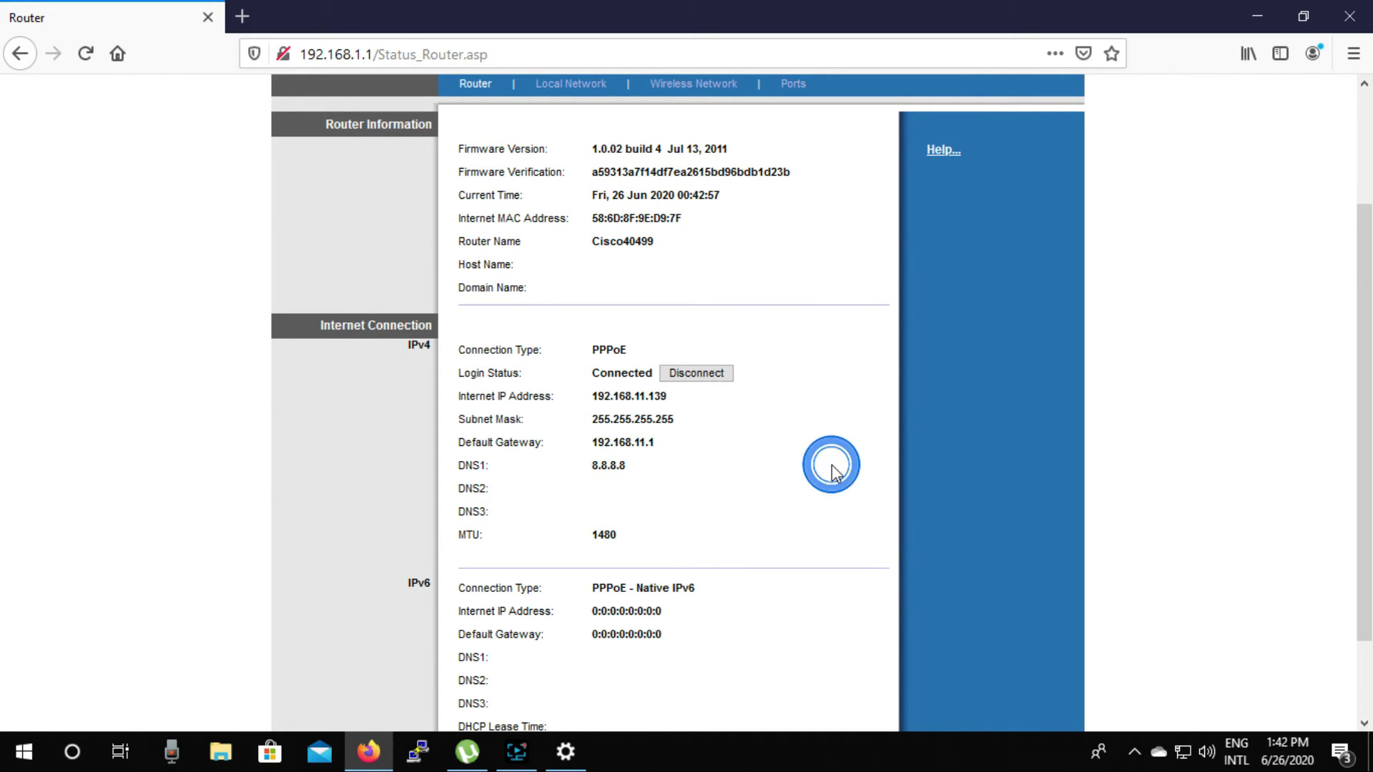
pyautogui.scroll(-3, 831, 466)
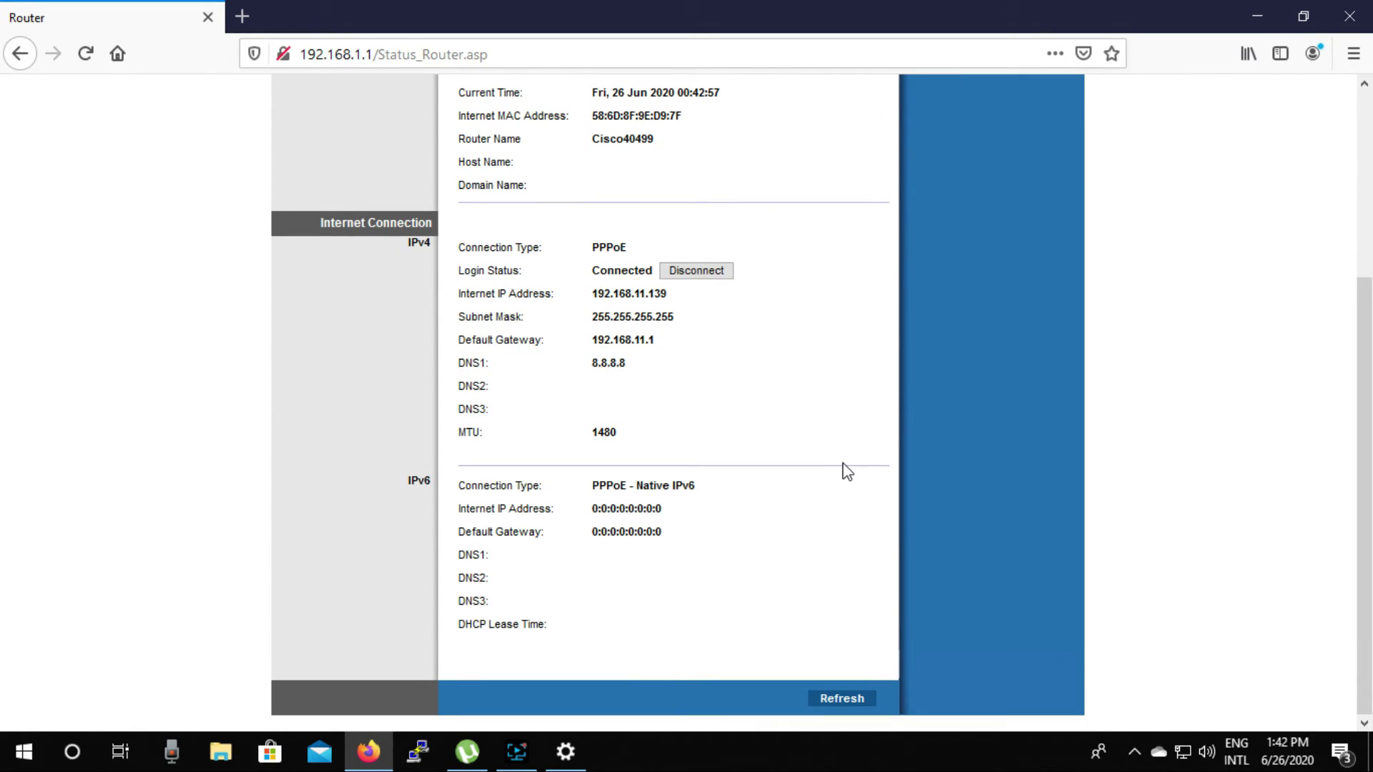
pyautogui.scroll(5, 846, 472)
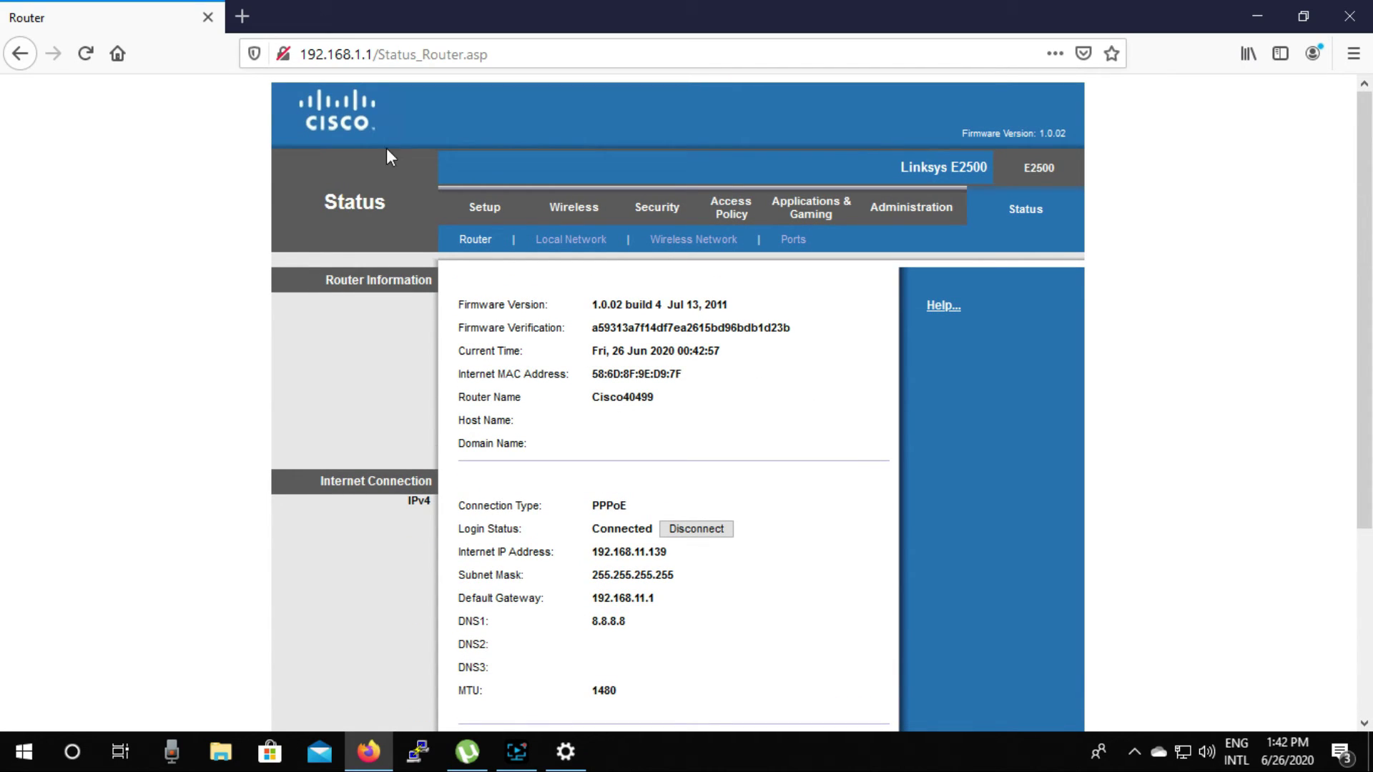
# Step: Open a new Firefox tab beside the router status tab
pyautogui.click(242, 16)
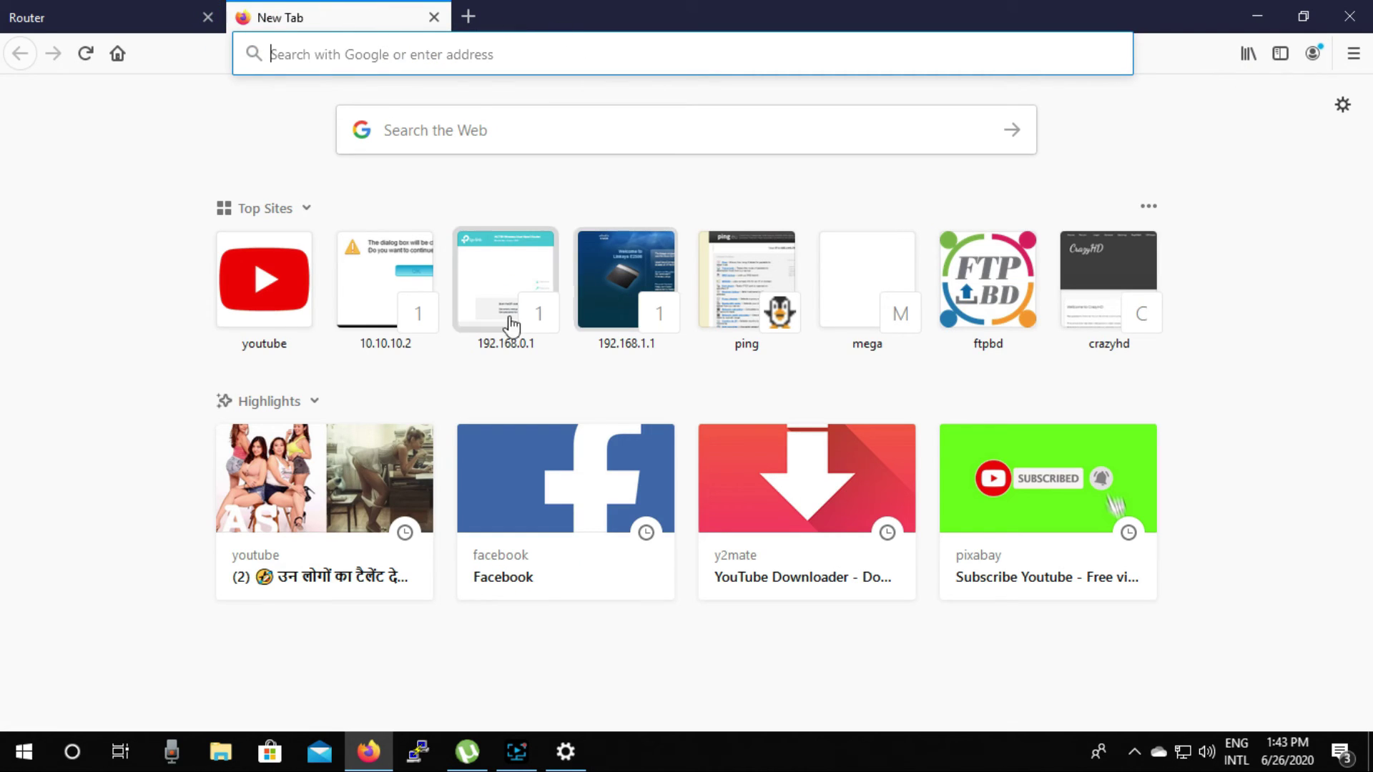